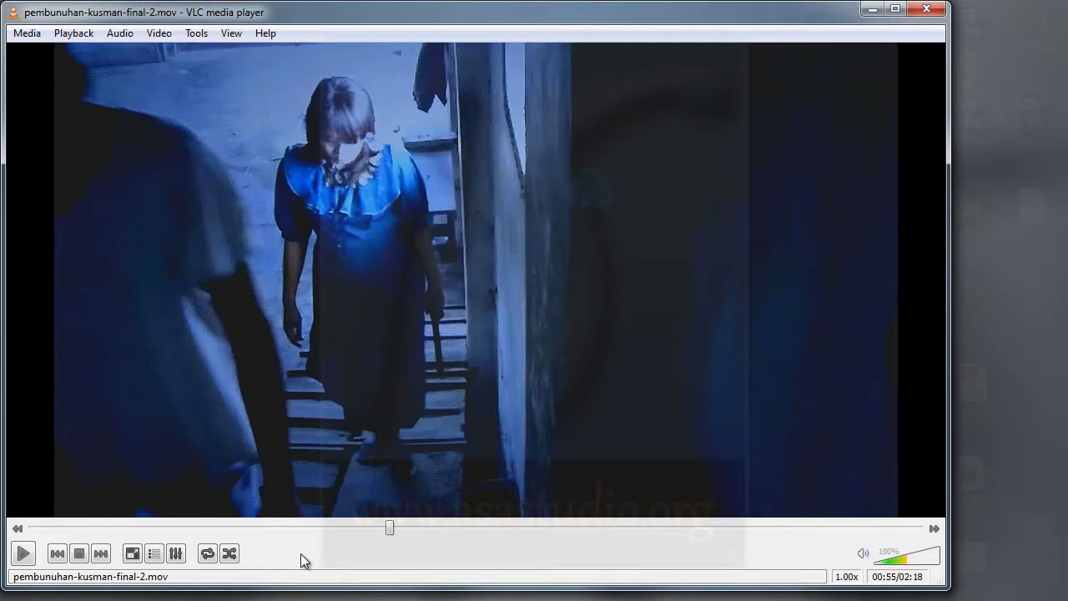
# Step: Watch pembunuhan-kusman-final-2.mov, pausing and seeking back to 00:57 to rewatch the staircase scene
pyautogui.press('space')
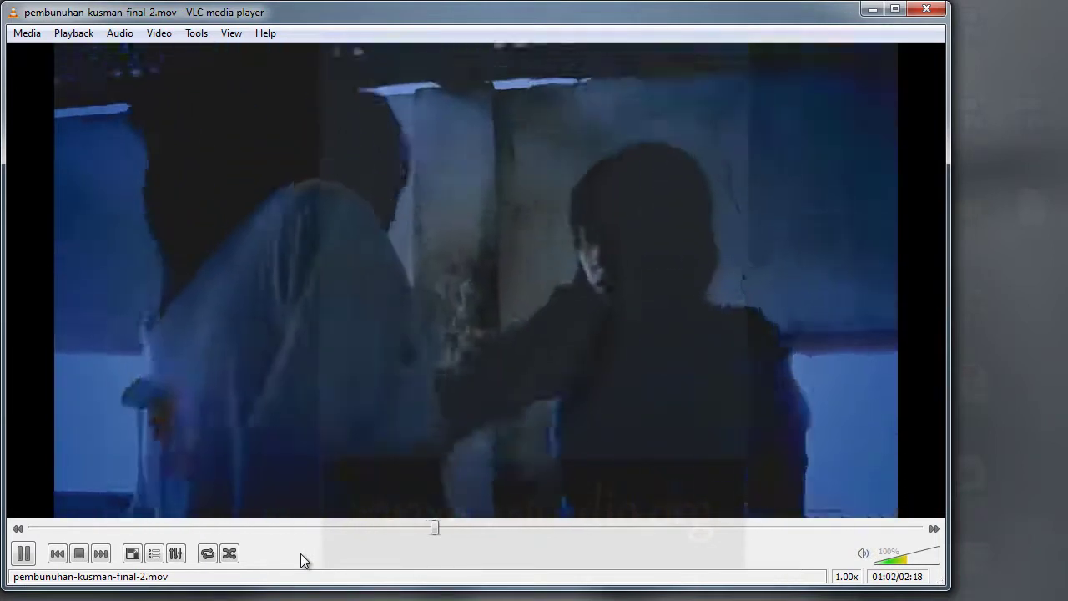
pyautogui.press('space')
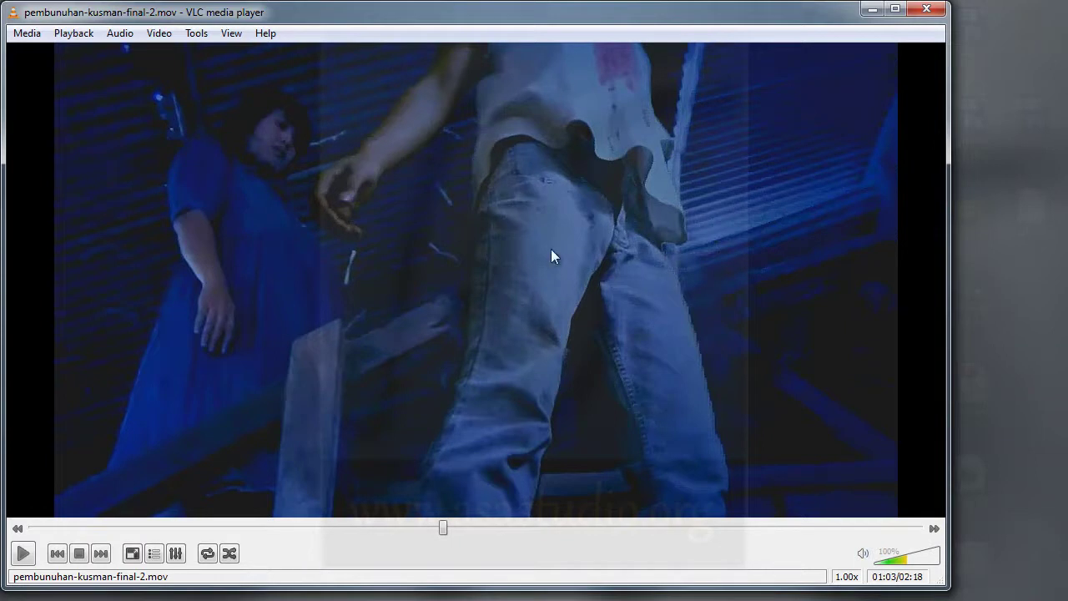
pyautogui.press('space')
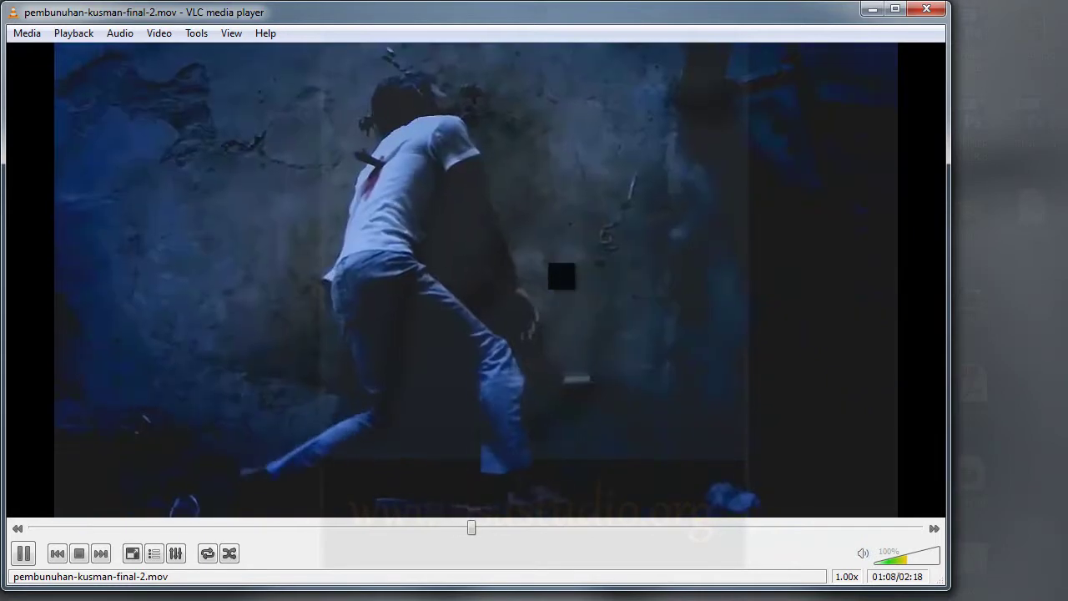
pyautogui.press('space')
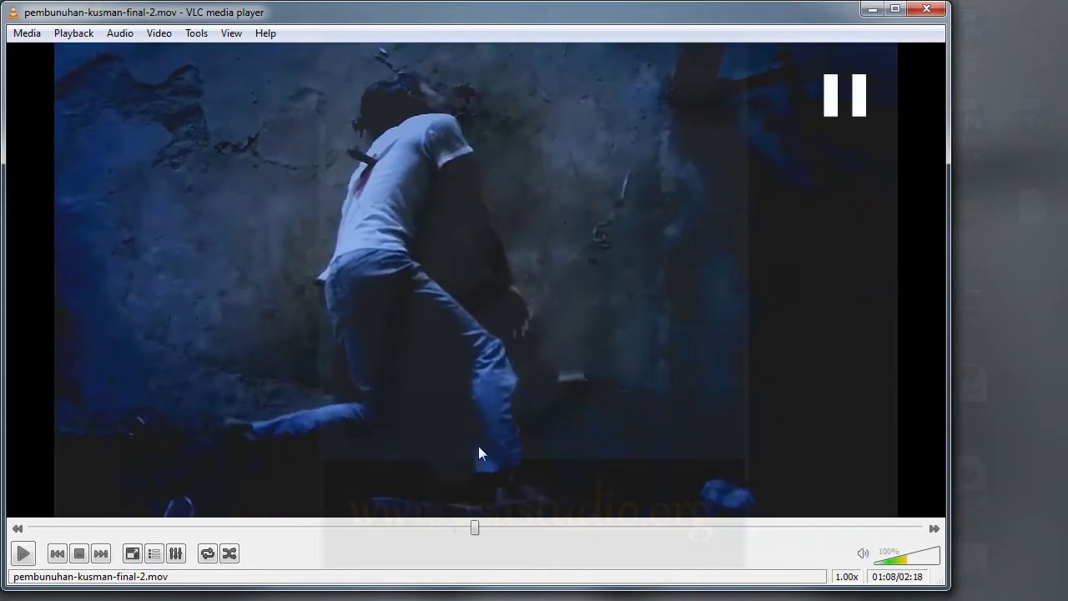
pyautogui.click(400, 526)
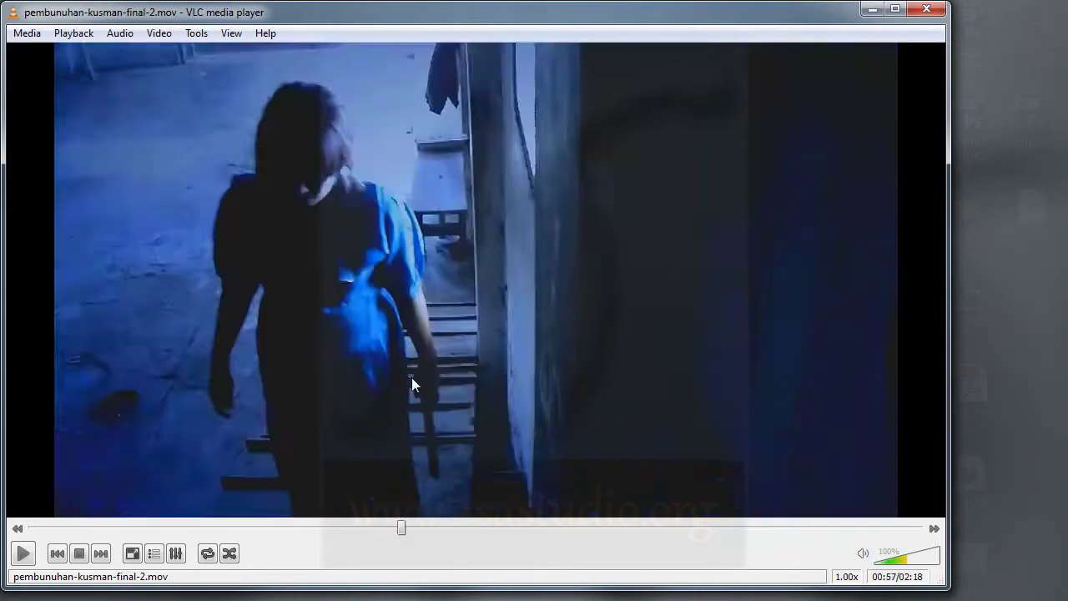
pyautogui.press('space')
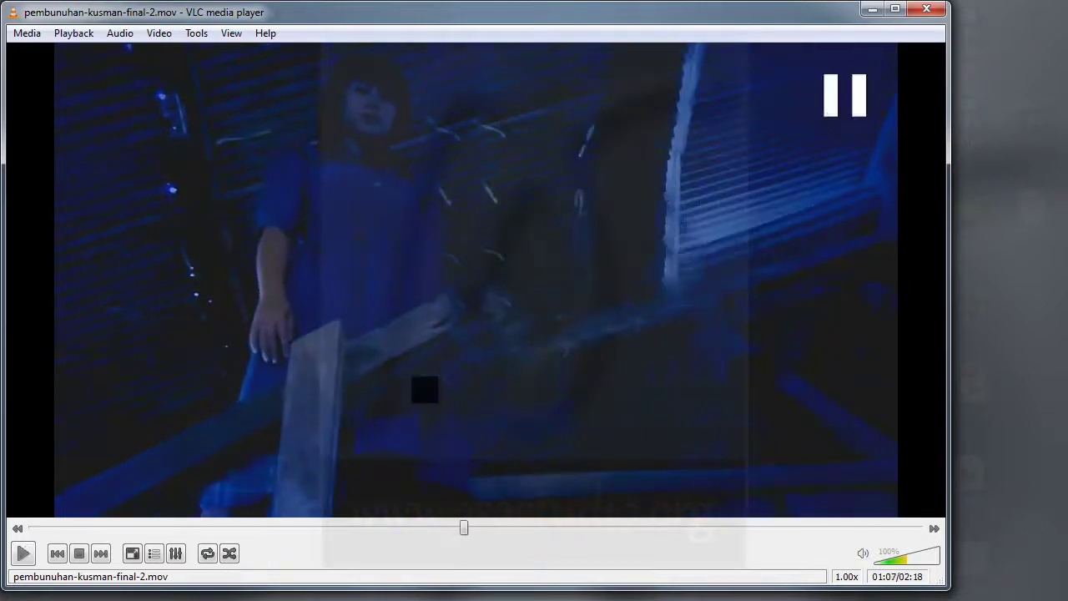
pyautogui.press('space')
pyautogui.press('space')
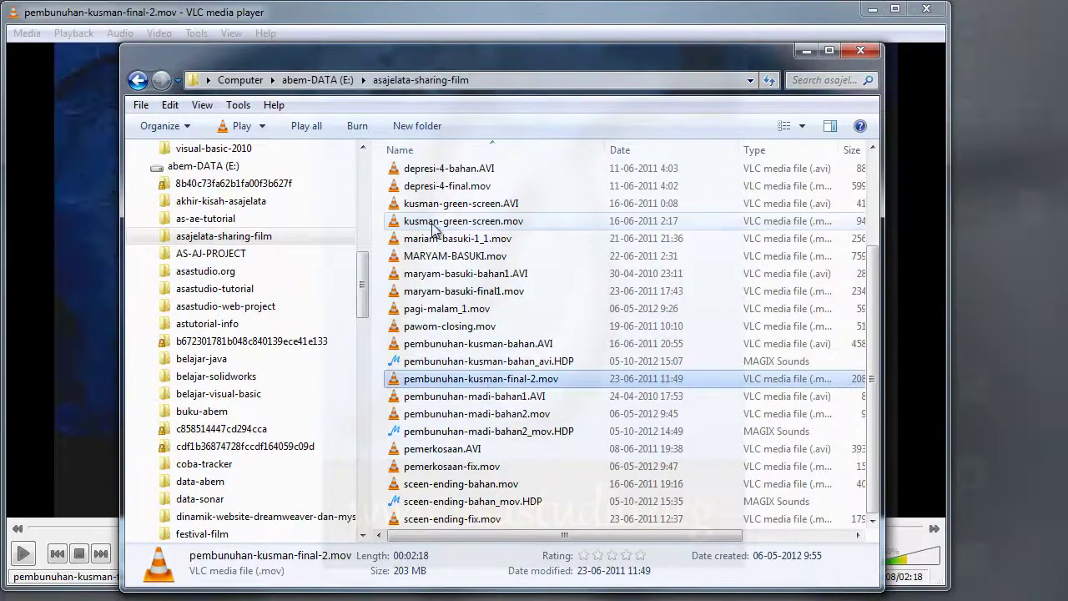
# Step: Drag kusman-green-screen.mov from Explorer into VLC and skip ahead to it as the next item
pyautogui.click(433, 225)
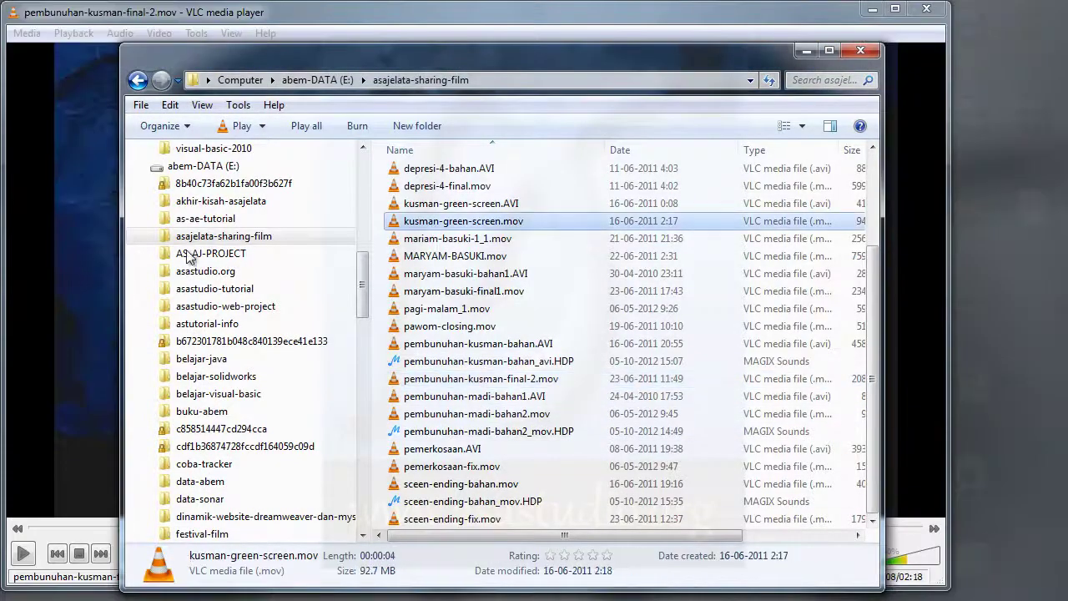
pyautogui.moveTo(94, 270); pyautogui.dragTo(93, 270)
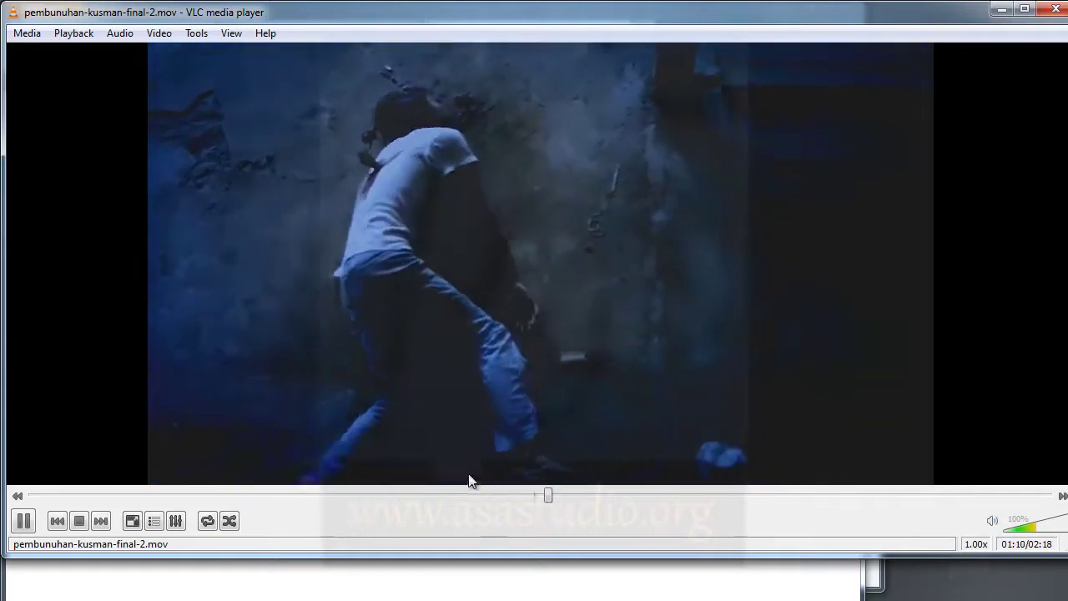
pyautogui.click(101, 521)
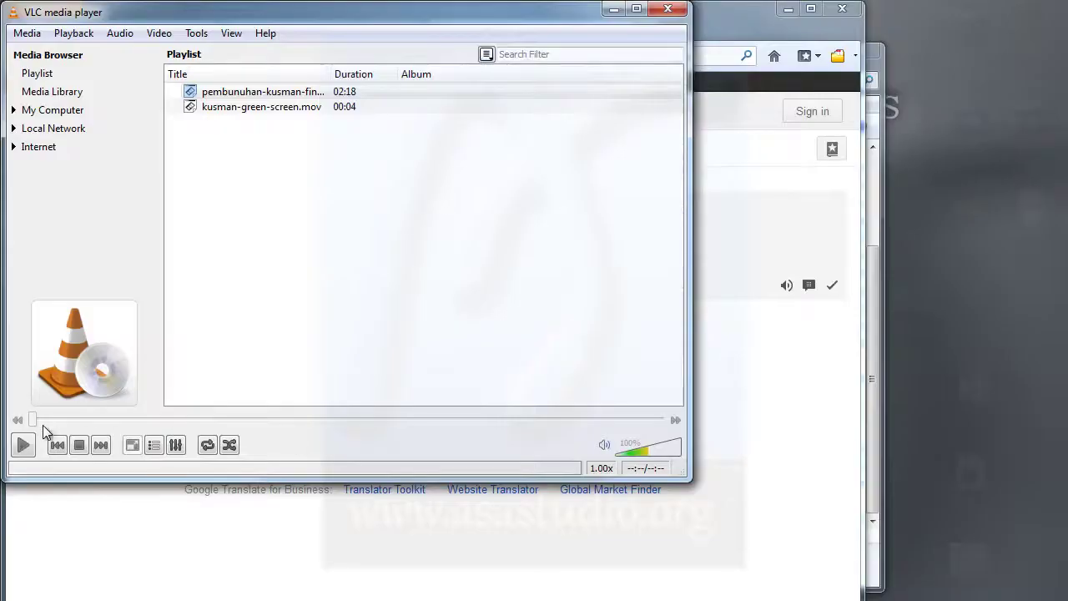
# Step: Play the .mov green-screen clip, then add kusman-green-screen.AVI to VLC's playlist and resize the window
pyautogui.click(25, 446)
pyautogui.moveTo(200, 597)
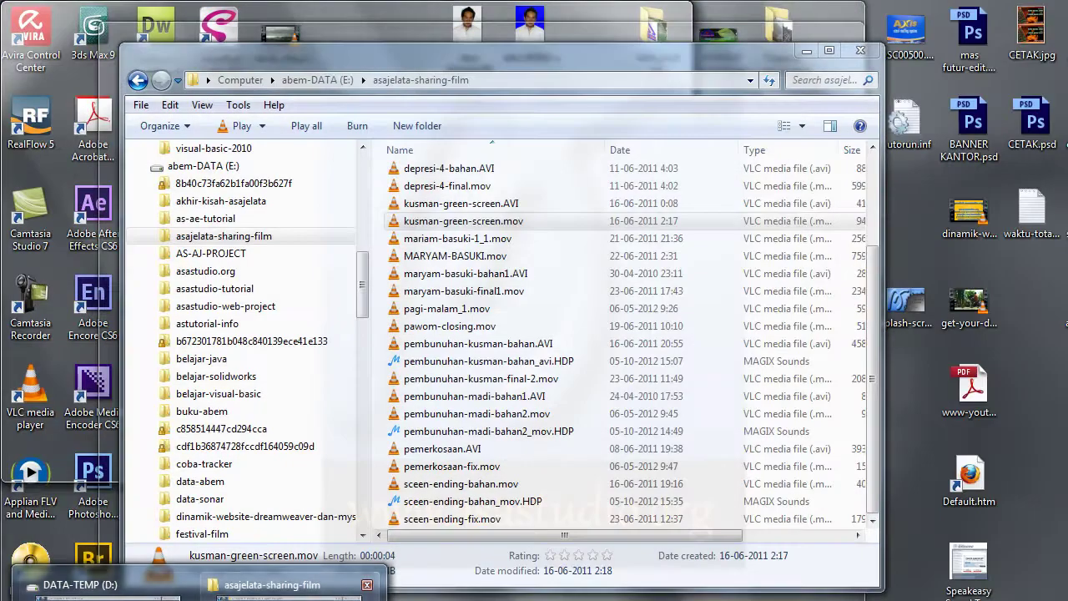
pyautogui.click(288, 593)
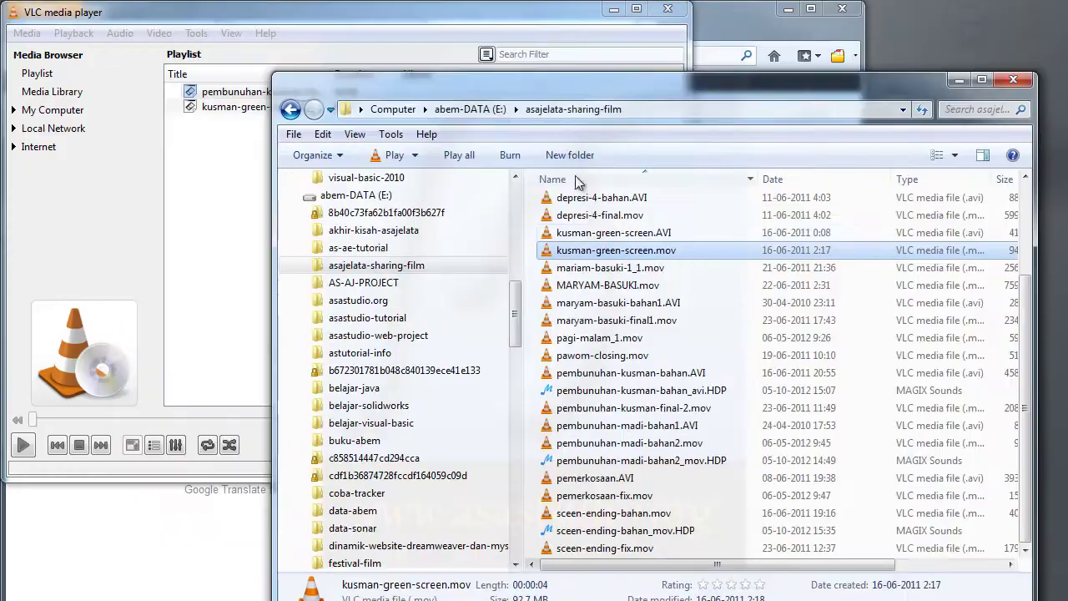
pyautogui.moveTo(596, 239); pyautogui.dragTo(426, 242)
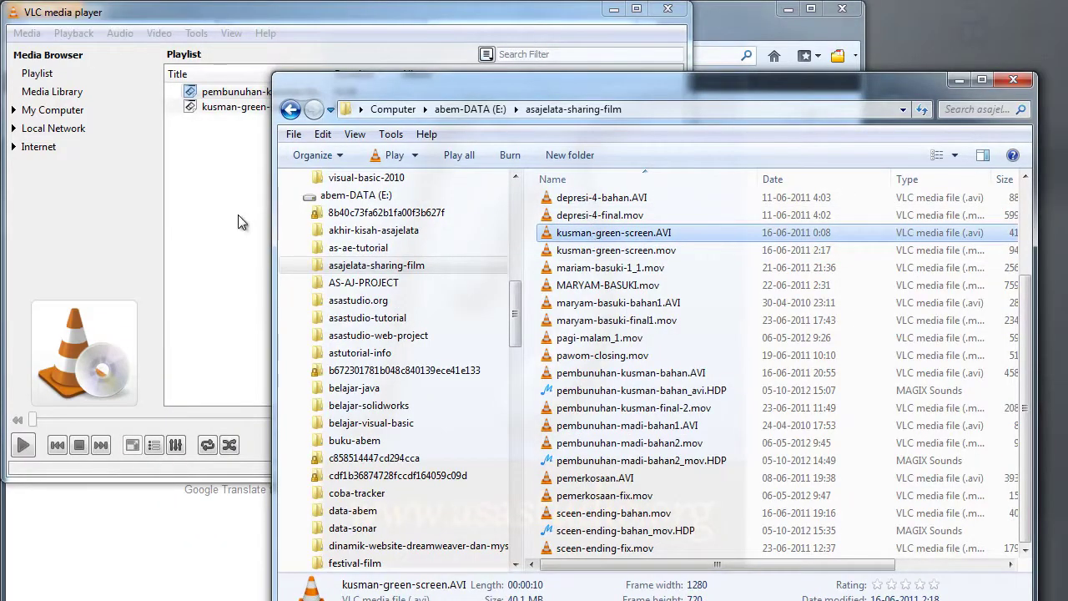
pyautogui.moveTo(225, 134); pyautogui.dragTo(226, 126)
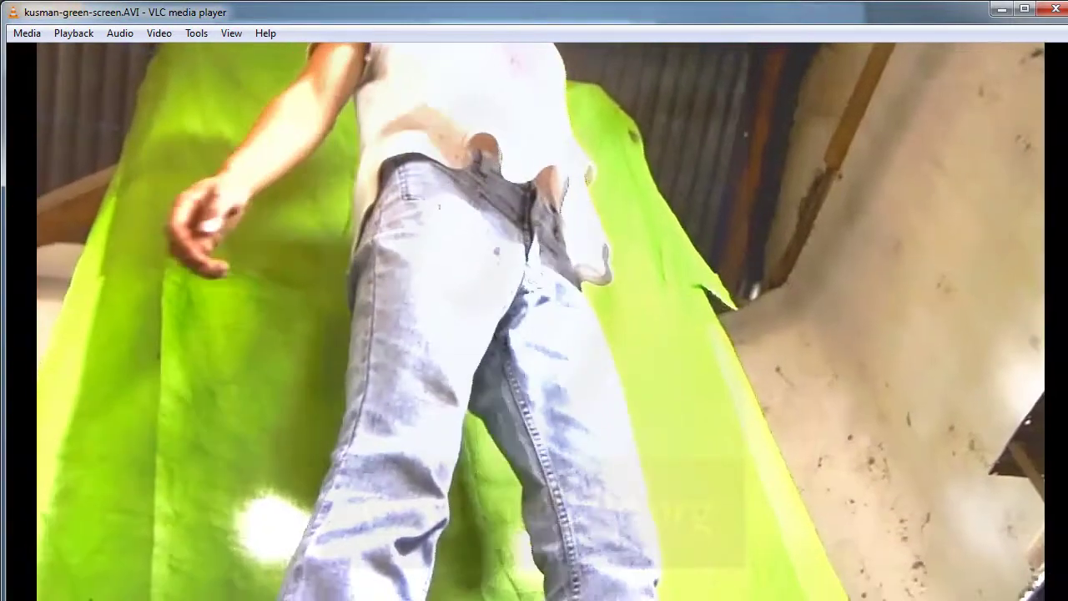
pyautogui.moveTo(431, 600); pyautogui.dragTo(431, 595)
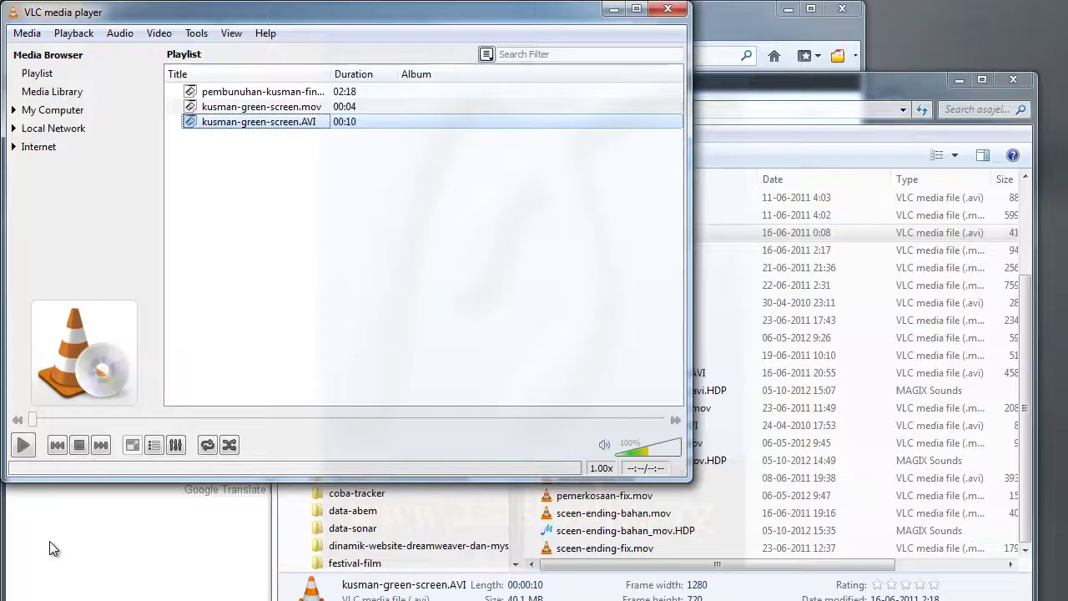
# Step: Play the AVI clip, then replay pembunuhan-kusman-final-2.mov to compare
pyautogui.click(22, 445)
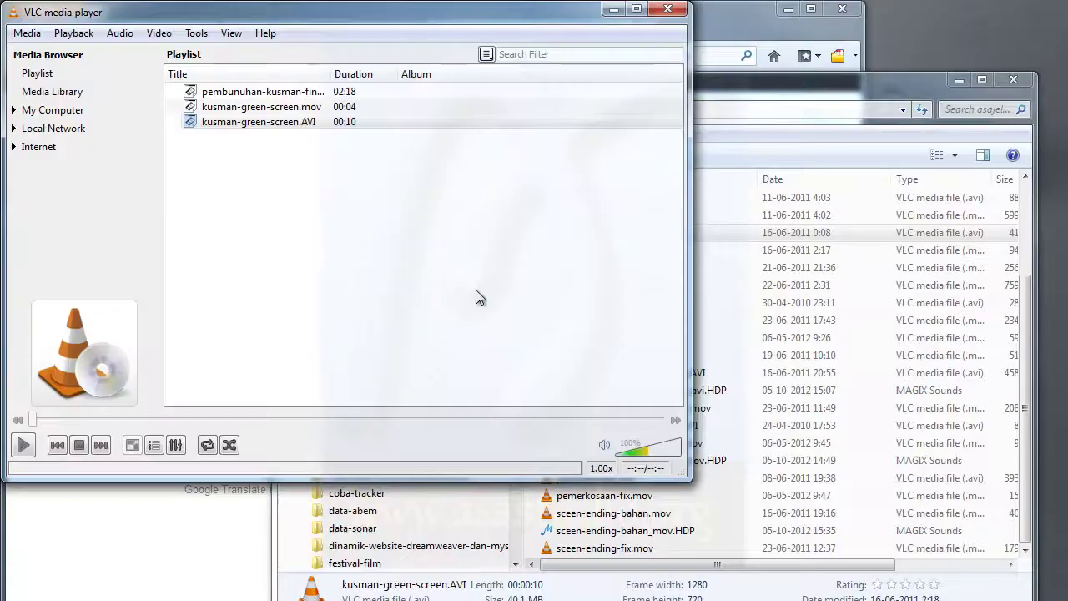
pyautogui.doubleClick(241, 94)
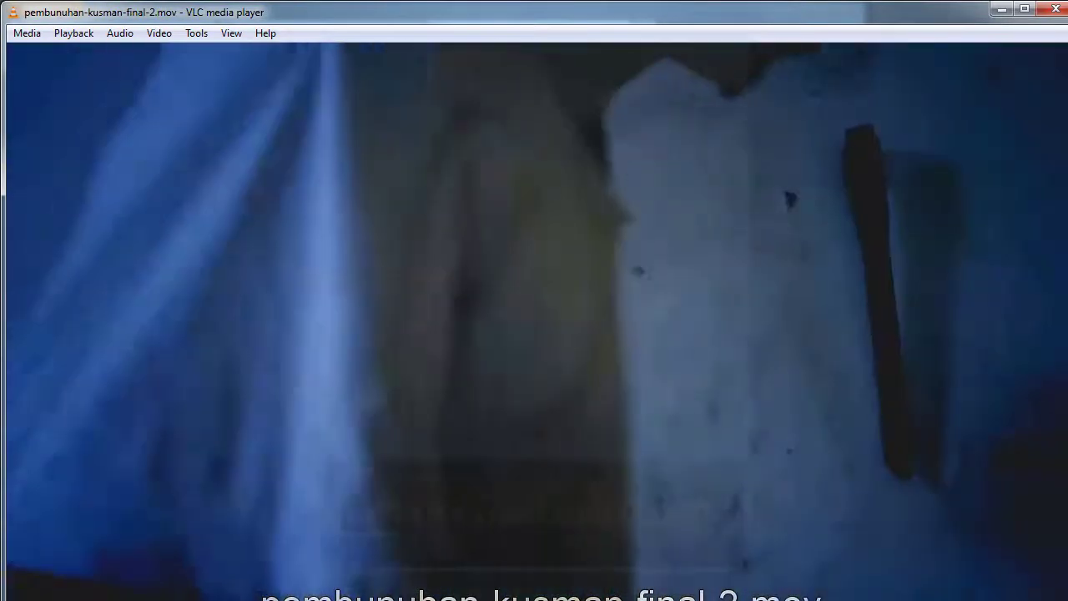
pyautogui.moveTo(430, 544)
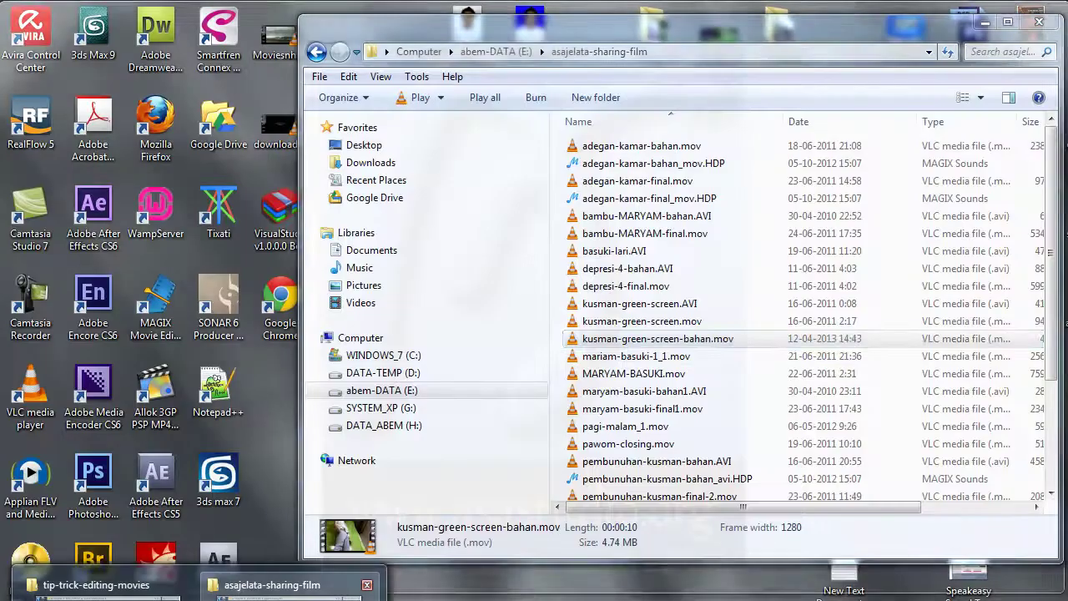
# Step: Import kusman-green-screen-bahan.mov into its own composition and scrub forward to 0:00:05:18
pyautogui.click(283, 584)
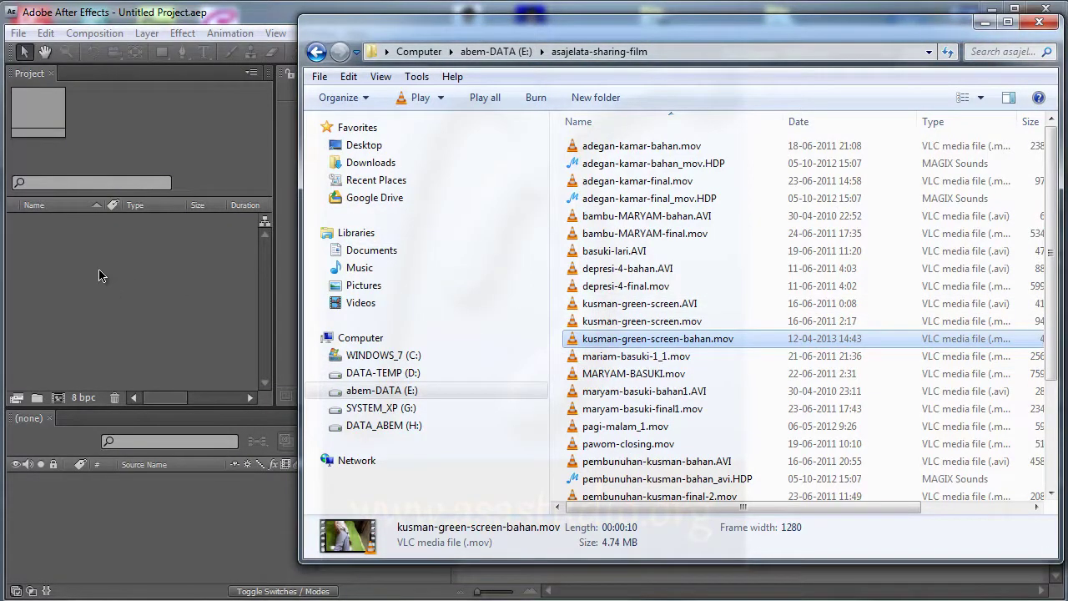
pyautogui.moveTo(99, 275); pyautogui.dragTo(98, 270)
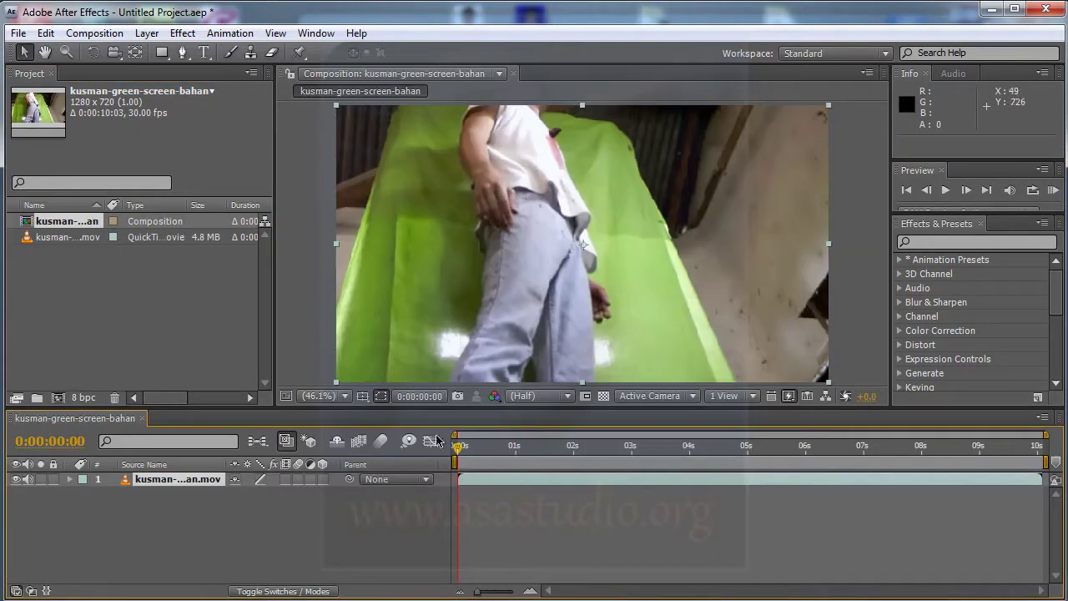
pyautogui.moveTo(459, 451); pyautogui.dragTo(782, 455)
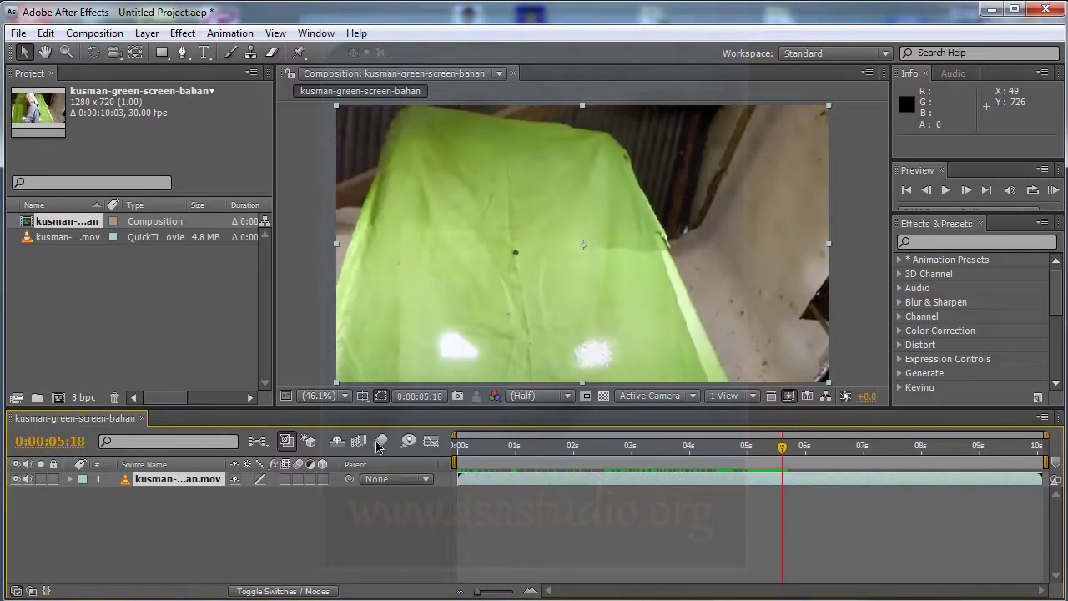
# Step: Step frame by frame around the cut to land on 0:00:05:19, the first staircase frame
pyautogui.hotkey('ctrl', 'Right')
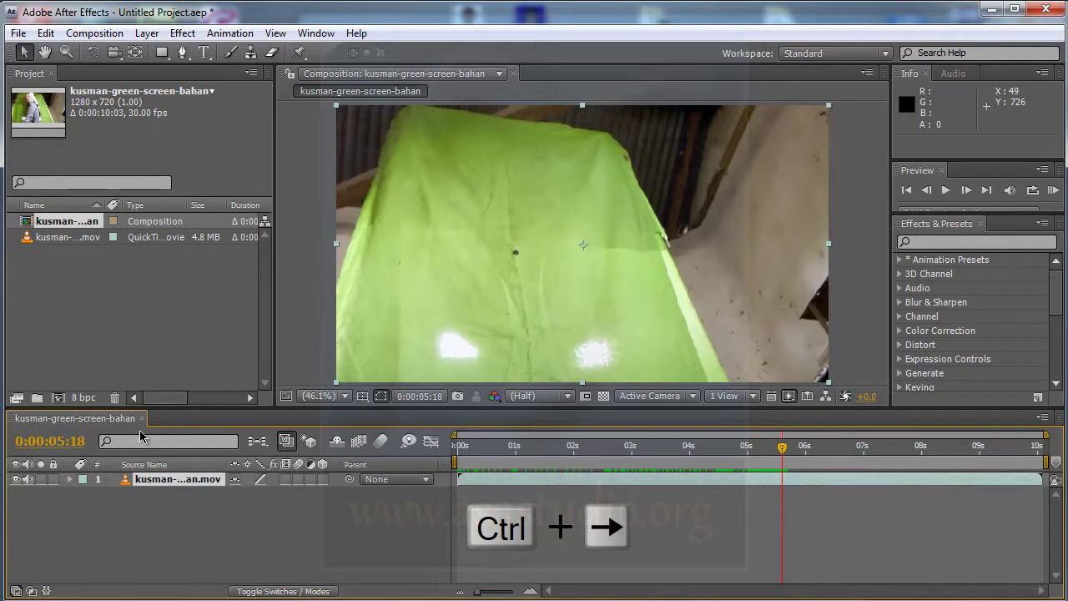
pyautogui.hotkey('ctrl', 'Right')
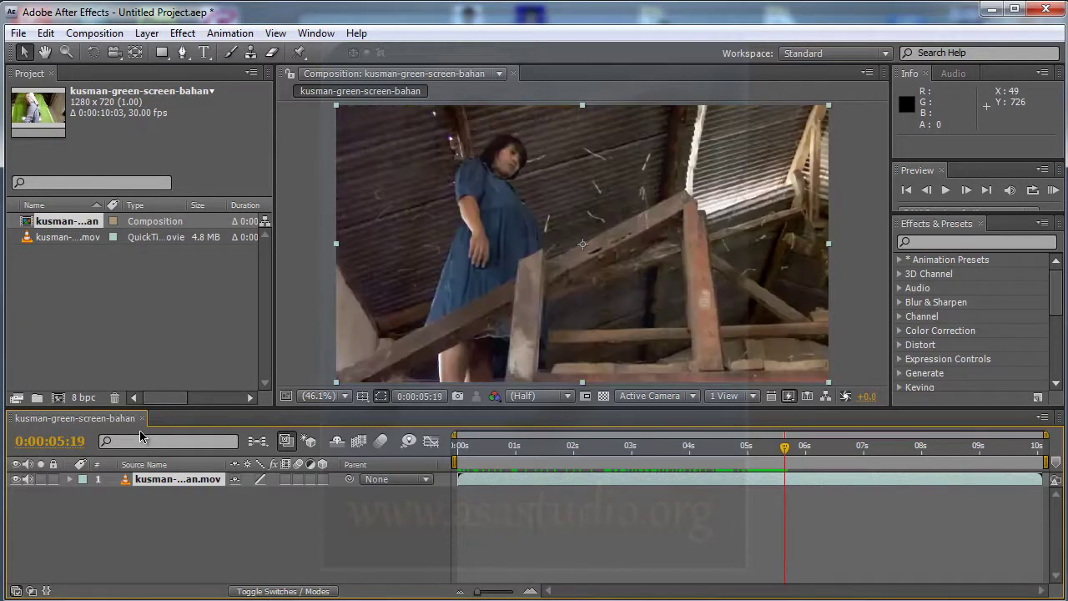
pyautogui.hotkey('ctrl', 'Left')
pyautogui.hotkey('ctrl', 'Right')
pyautogui.hotkey('ctrl', 'Left')
pyautogui.hotkey('ctrl', 'Right')
pyautogui.hotkey('ctrl', 'Left')
pyautogui.hotkey('ctrl', 'Right')
pyautogui.hotkey('ctrl', 'Left')
pyautogui.hotkey('ctrl', 'Right')
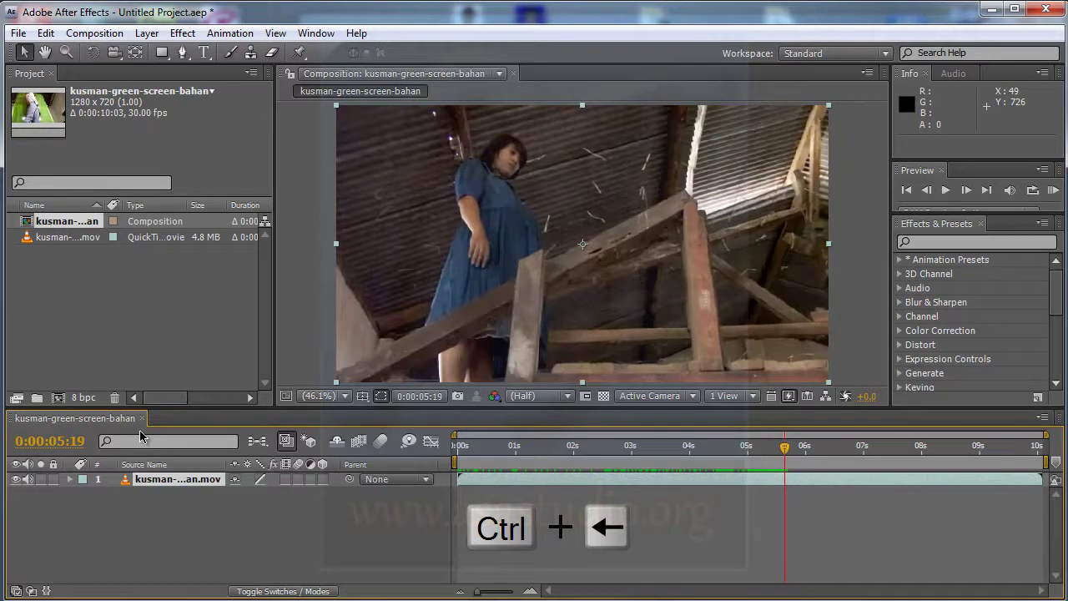
# Step: Try splitting the layer at 0:00:05:19 with Ctrl+Shift+D and adjust the timeline
pyautogui.hotkey('ctrl', 'shift', 'd')
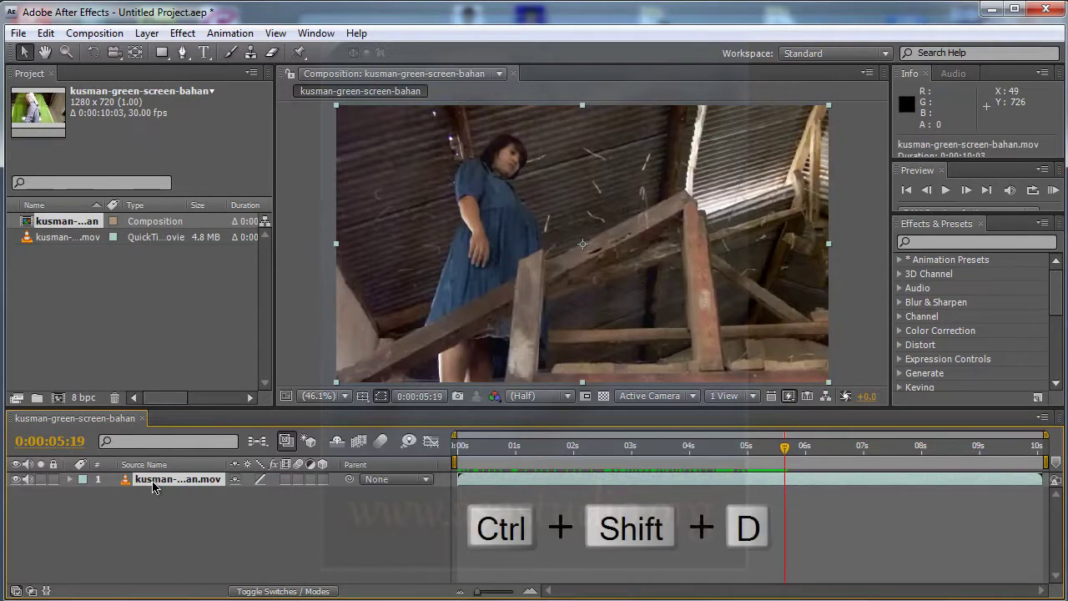
pyautogui.moveTo(153, 488)
pyautogui.mouseDown()
pyautogui.moveTo(543, 541)
pyautogui.moveTo(157, 375)
pyautogui.moveTo(170, 486)
pyautogui.mouseUp()
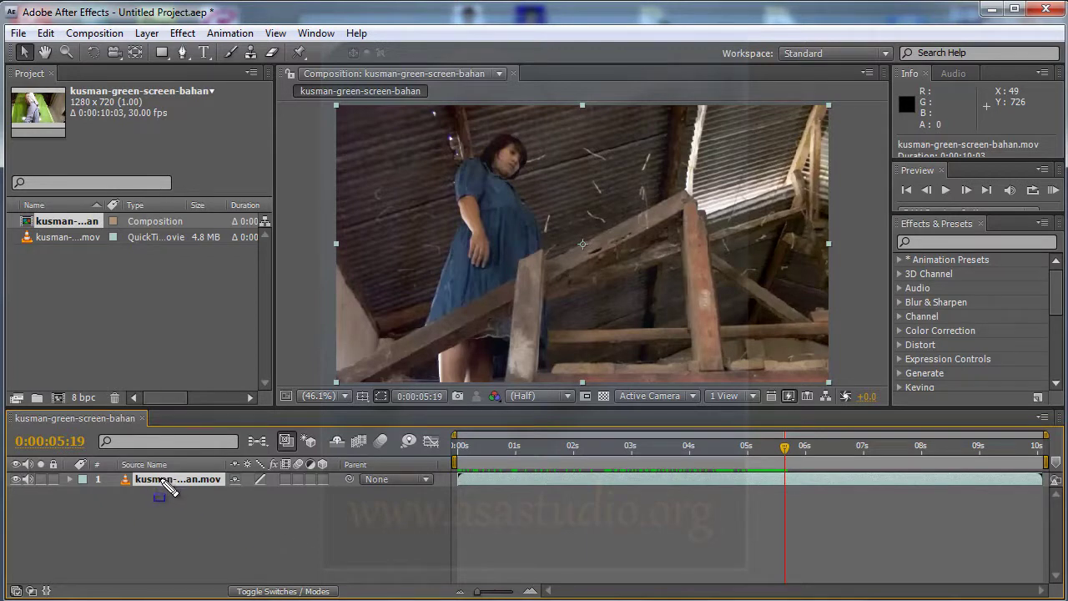
pyautogui.moveTo(169, 488); pyautogui.dragTo(162, 482)
# Step: Split the layer at 0:00:05:19 with Edit > Split Layer and move the staircase part to start at 0s
pyautogui.click(47, 33)
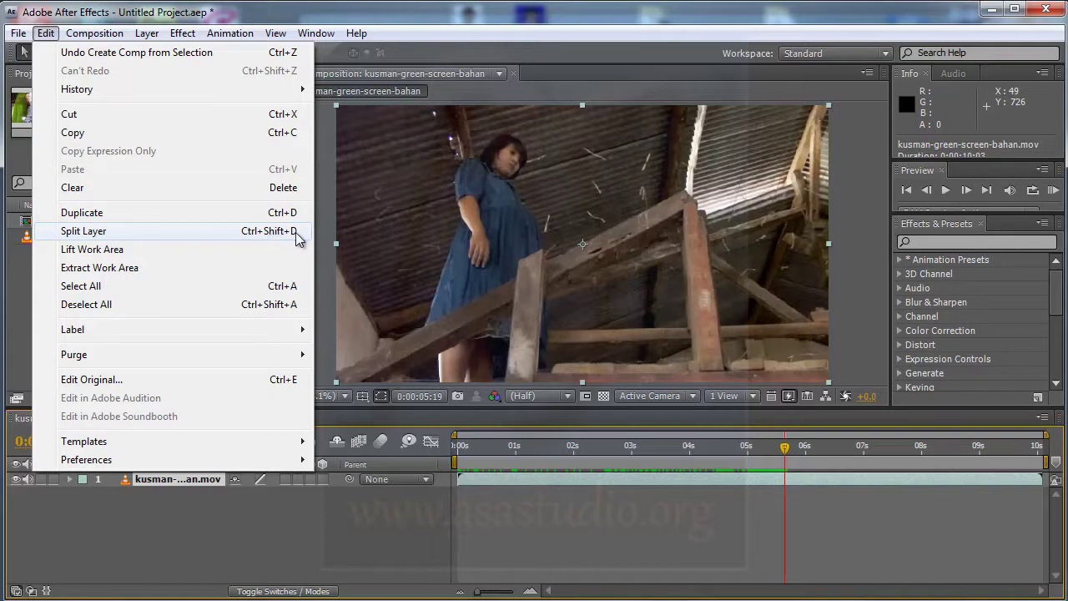
pyautogui.click(139, 237)
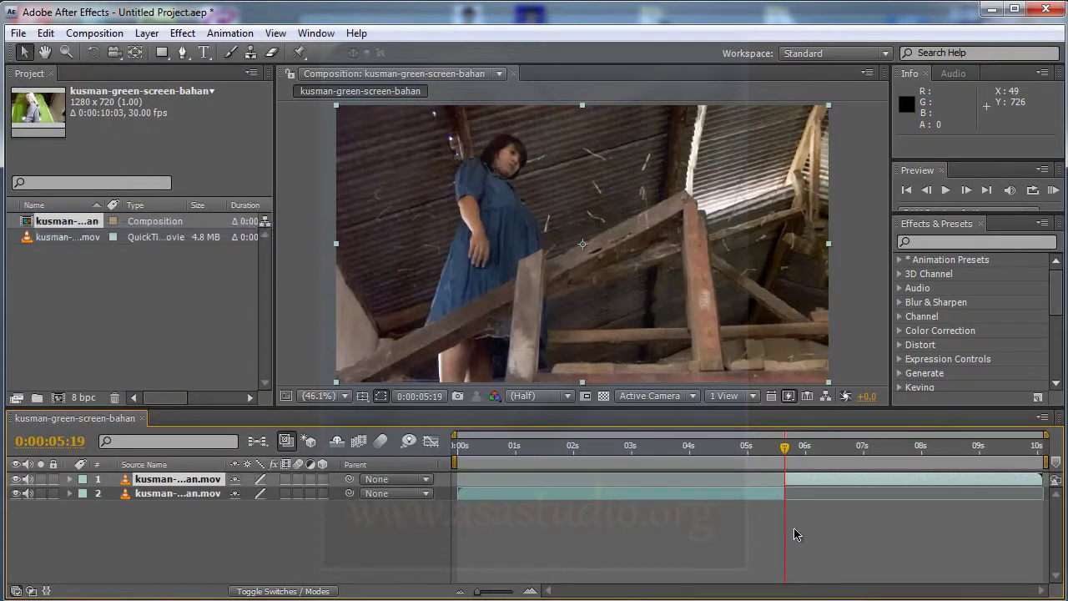
pyautogui.click(500, 494)
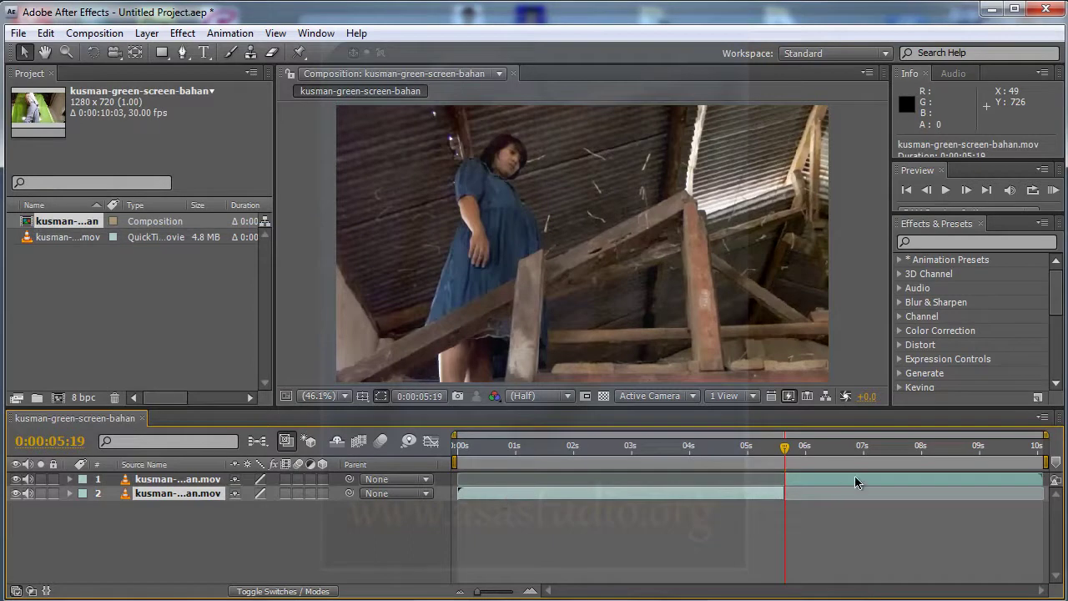
pyautogui.moveTo(869, 479); pyautogui.dragTo(547, 477)
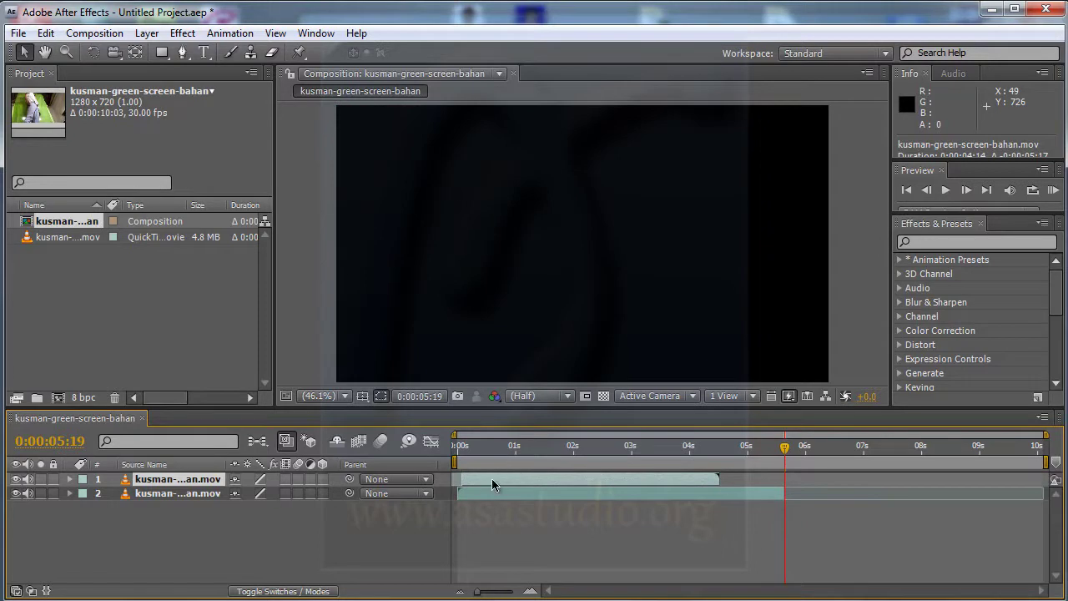
pyautogui.moveTo(491, 479); pyautogui.dragTo(487, 477)
# Step: Go to 0:00:01:04, mute the green-screen layer's audio, and move it above the staircase layer
pyautogui.click(461, 461)
pyautogui.moveTo(457, 451); pyautogui.dragTo(526, 453)
pyautogui.click(524, 451)
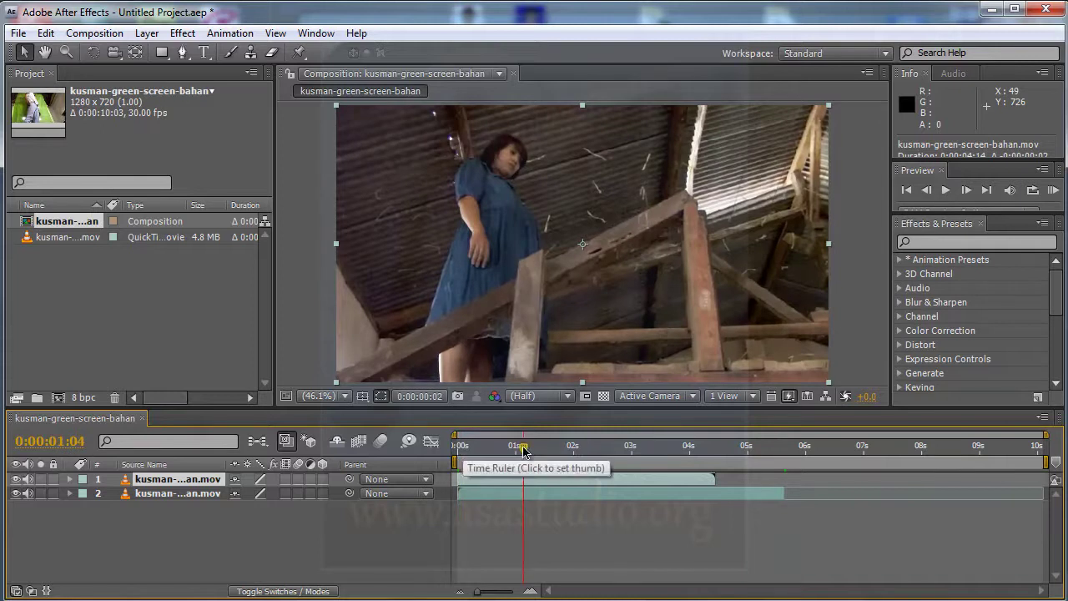
pyautogui.click(189, 496)
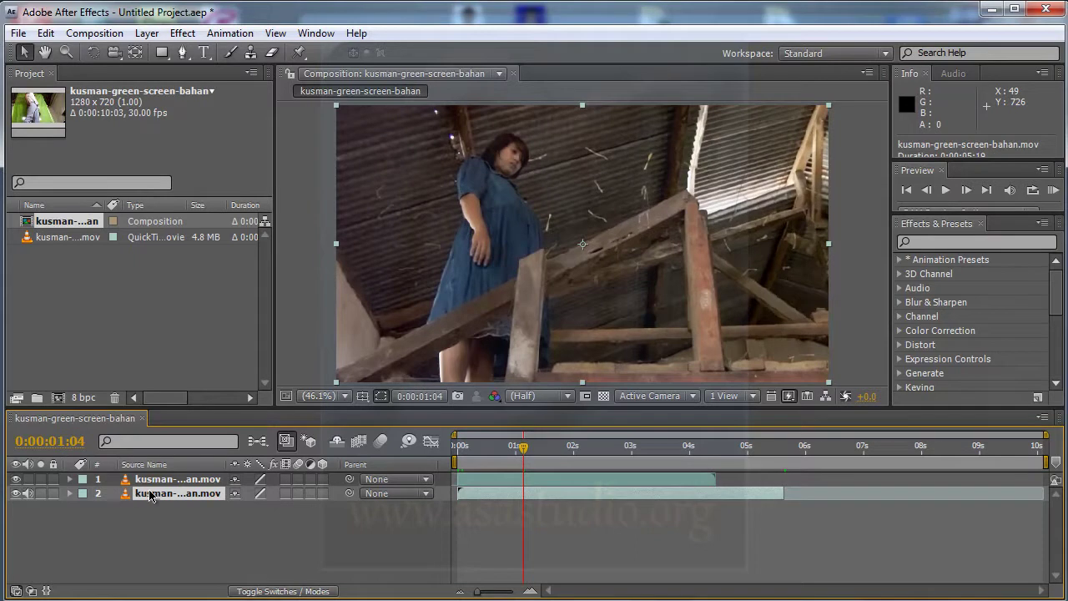
pyautogui.click(28, 494)
pyautogui.moveTo(161, 499); pyautogui.dragTo(163, 479)
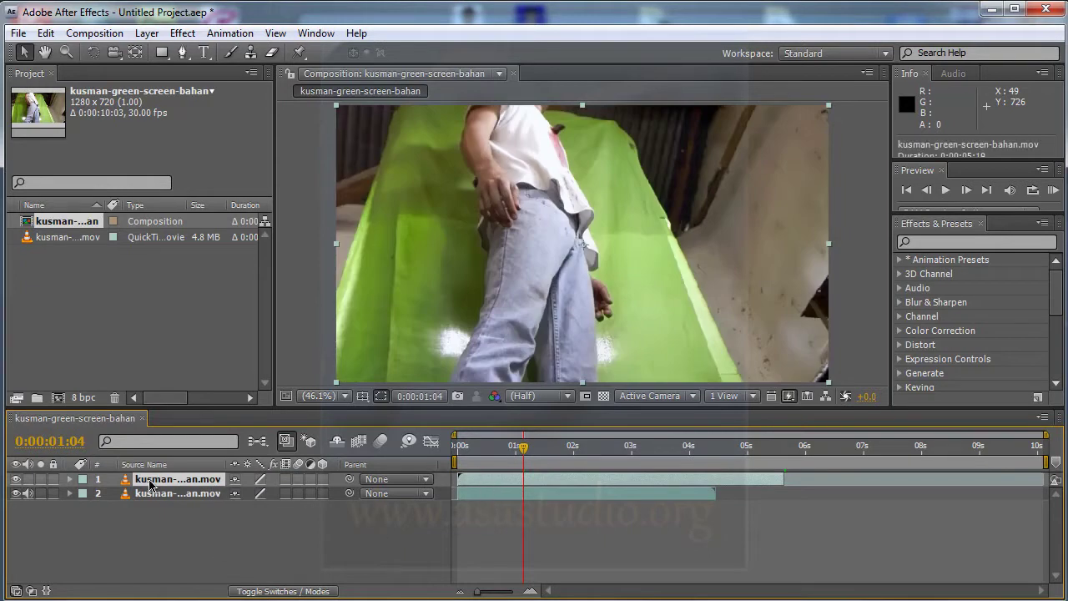
# Step: Apply Keylight (1.2) via a 'keyli' search and sample the green backdrop as Screen Colour
pyautogui.click(183, 34)
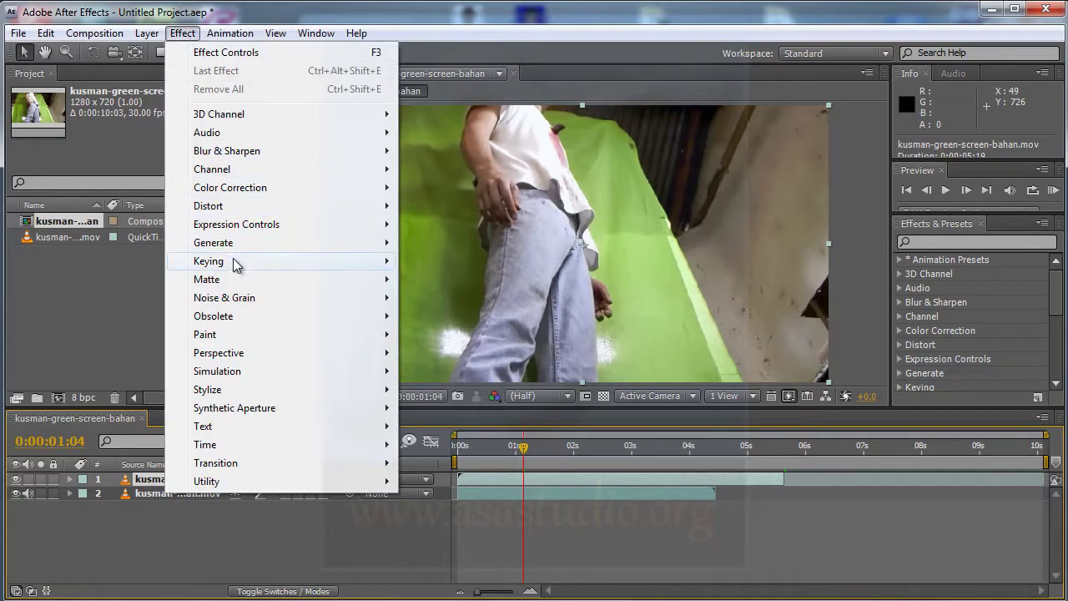
pyautogui.moveTo(266, 265)
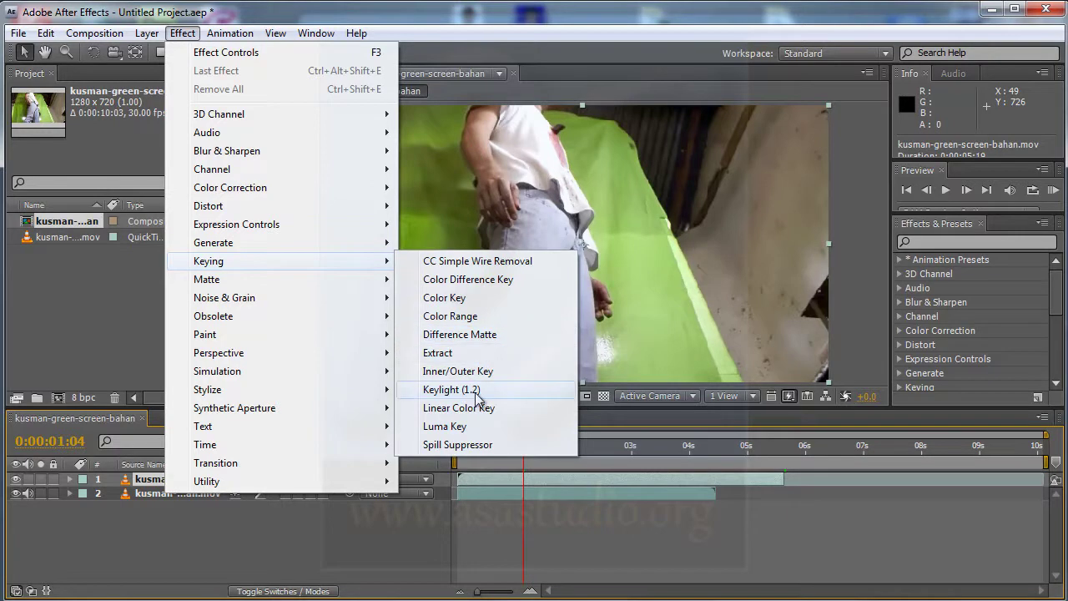
pyautogui.click(946, 242)
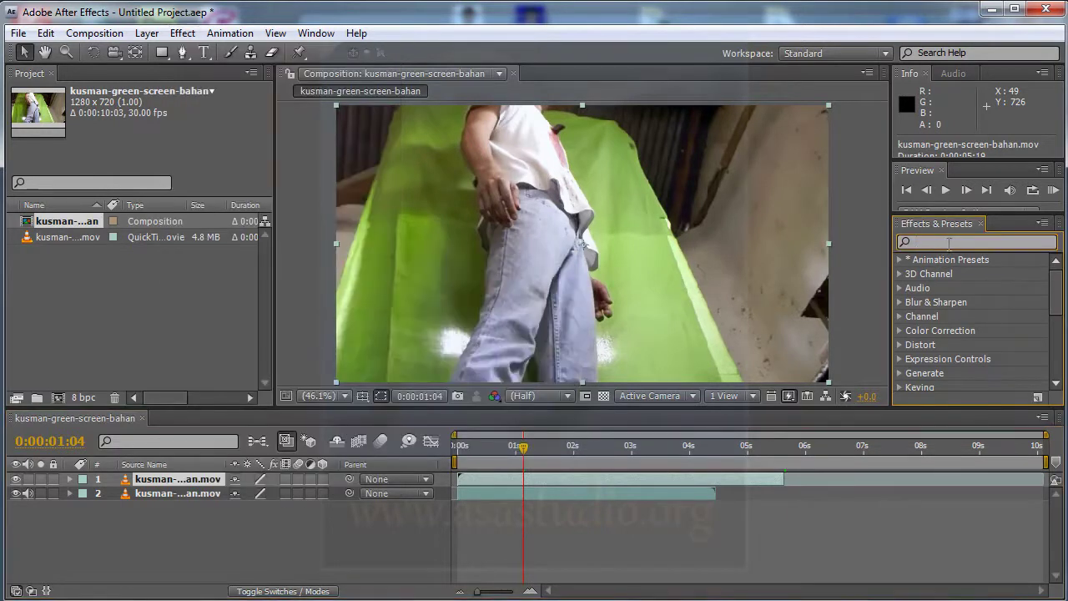
pyautogui.write('key')
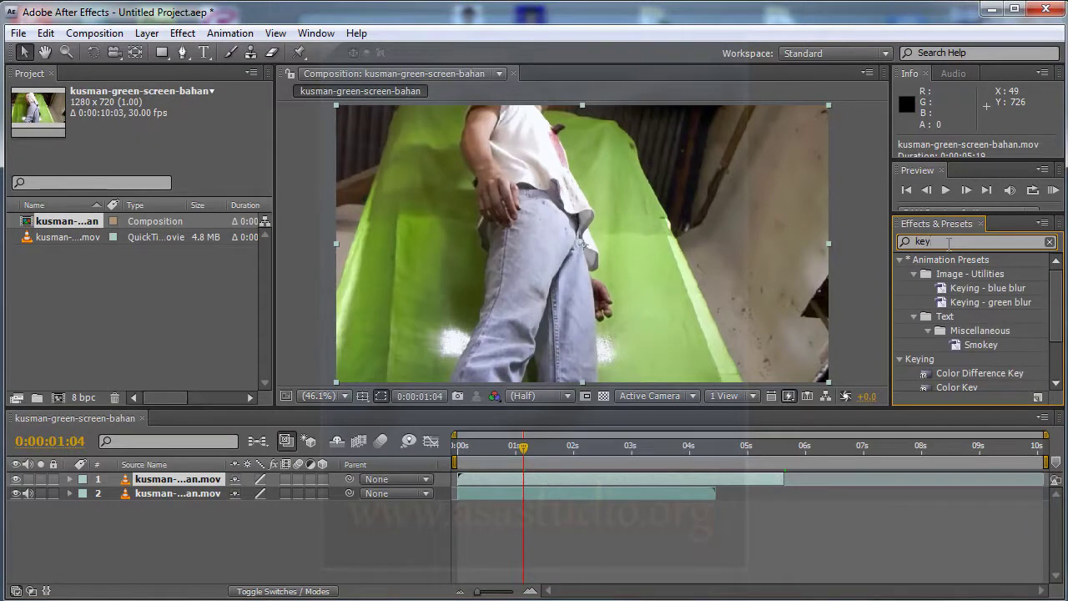
pyautogui.write('li')
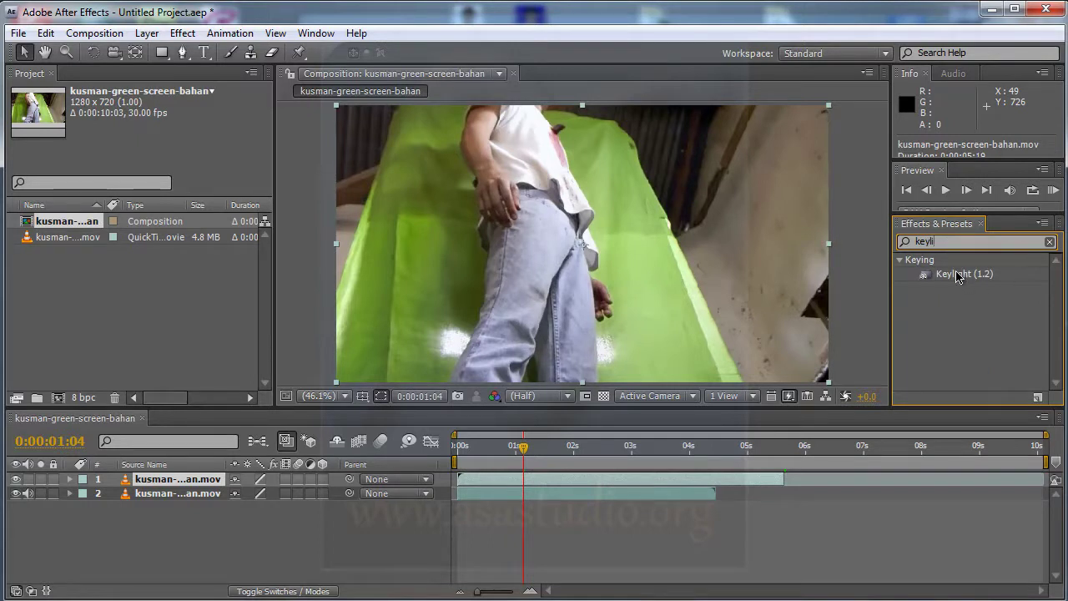
pyautogui.doubleClick(958, 276)
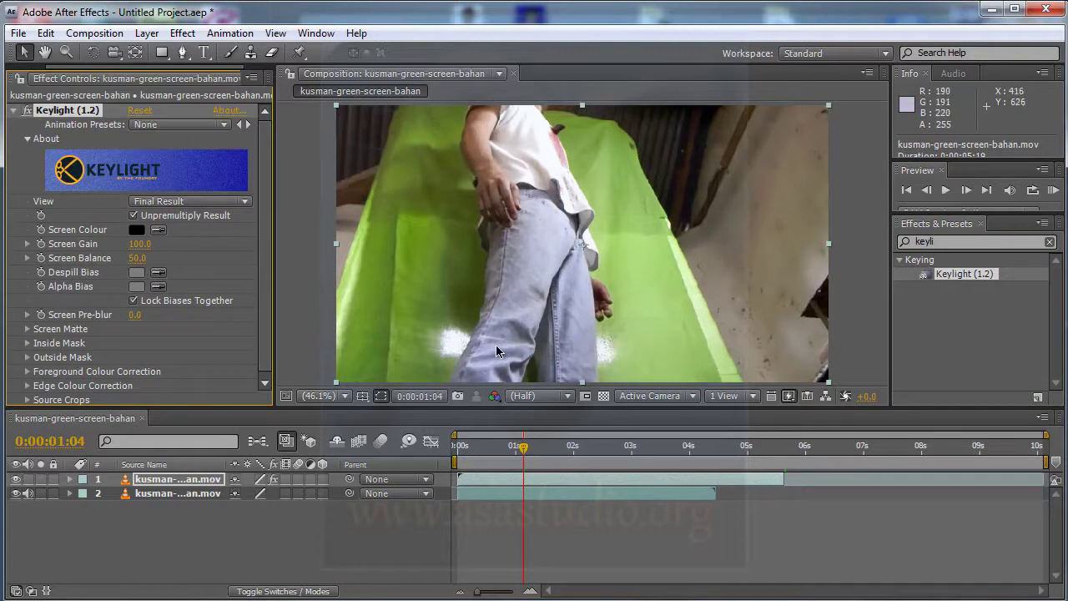
pyautogui.click(161, 232)
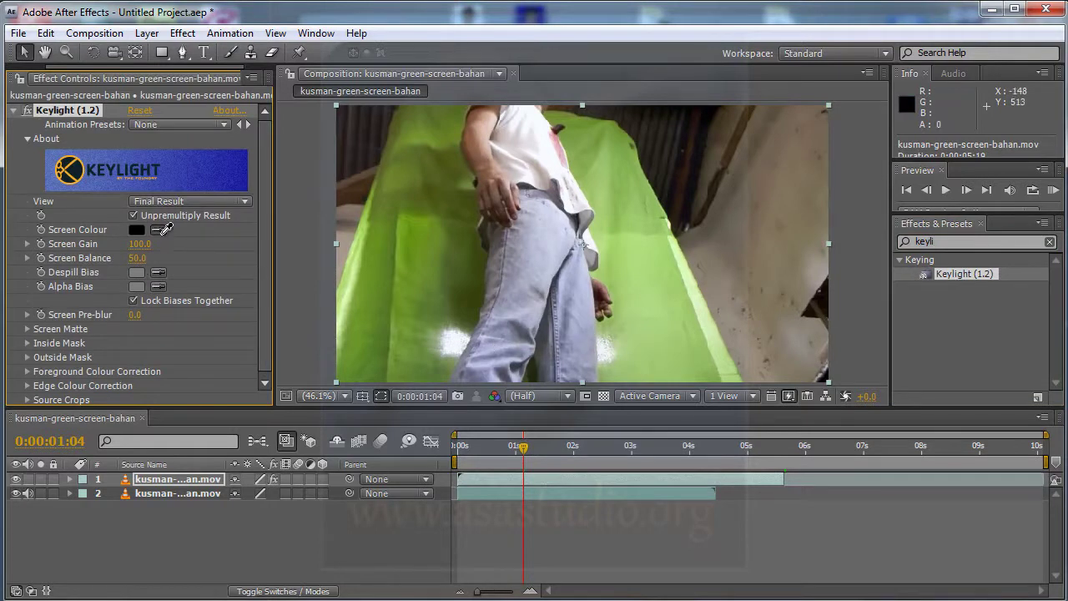
pyautogui.click(466, 206)
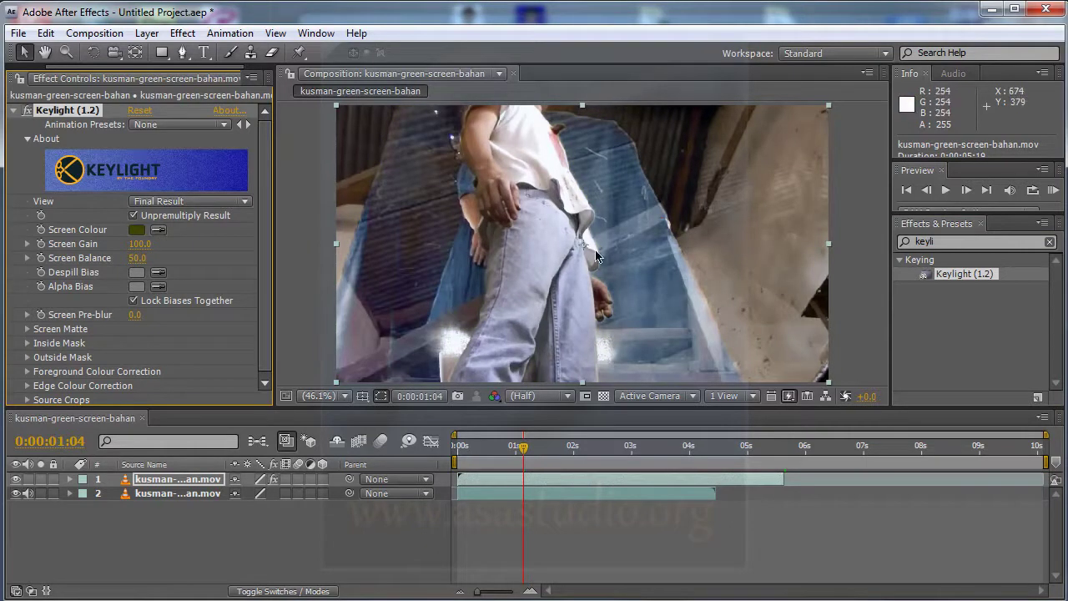
# Step: Solo the keyed layer and begin a mask path with the Pen tool from the frame's bottom
pyautogui.click(41, 479)
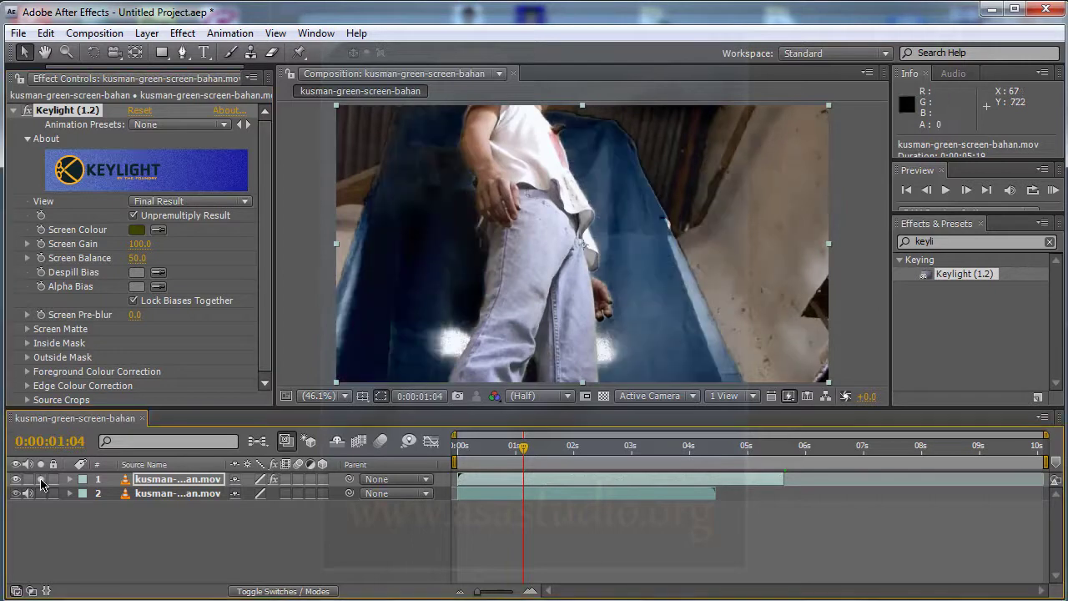
pyautogui.click(41, 480)
pyautogui.click(41, 481)
pyautogui.click(182, 52)
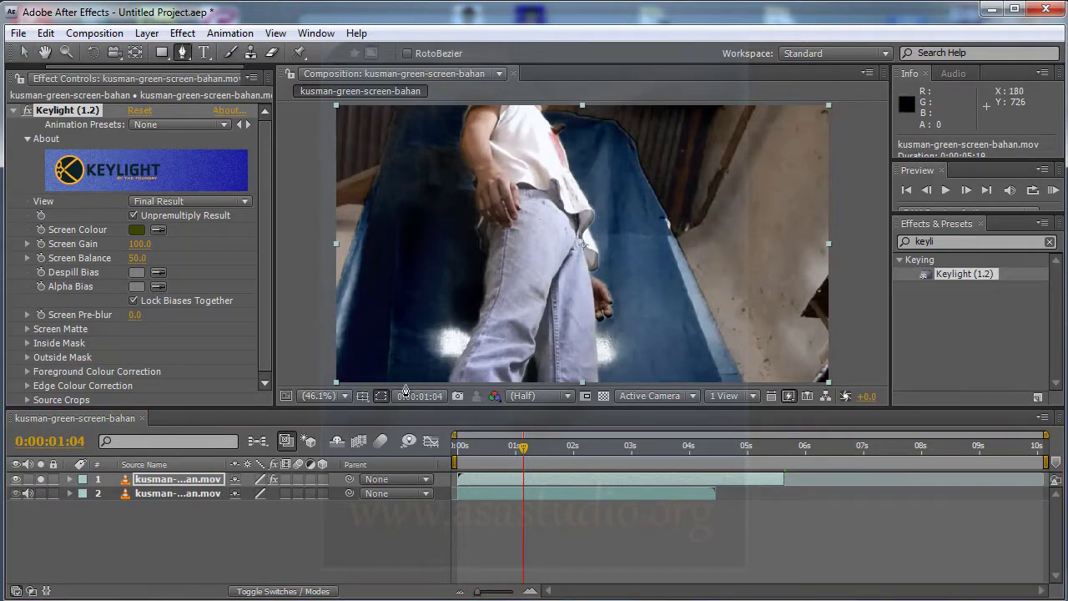
pyautogui.click(405, 384)
pyautogui.click(425, 260)
# Step: Close Mask 1 around the left side of the frame and set its mode to Subtract
pyautogui.click(449, 105)
pyautogui.click(296, 103)
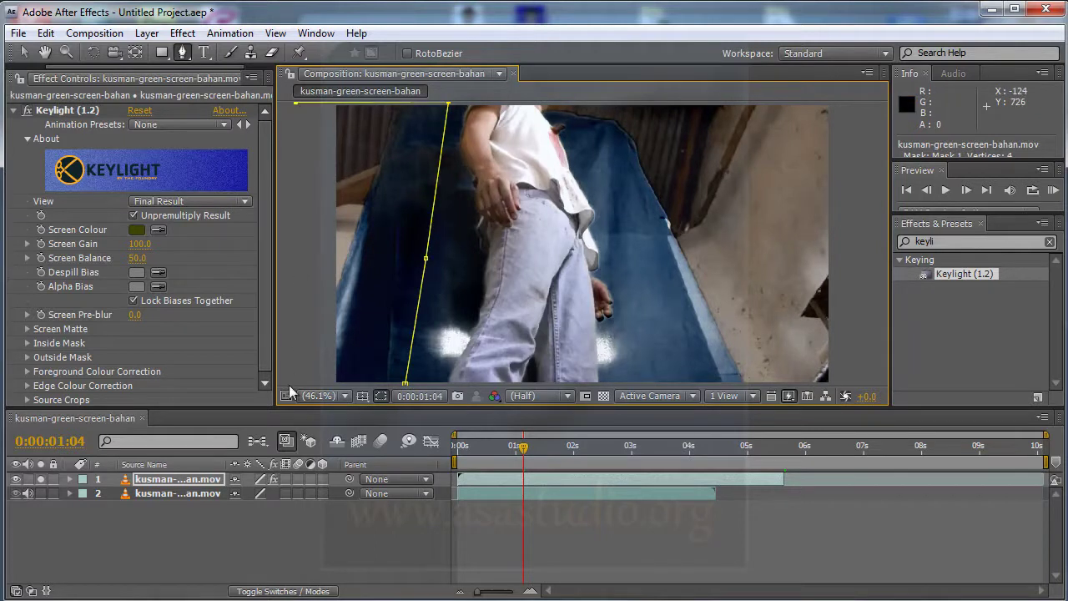
pyautogui.click(287, 382)
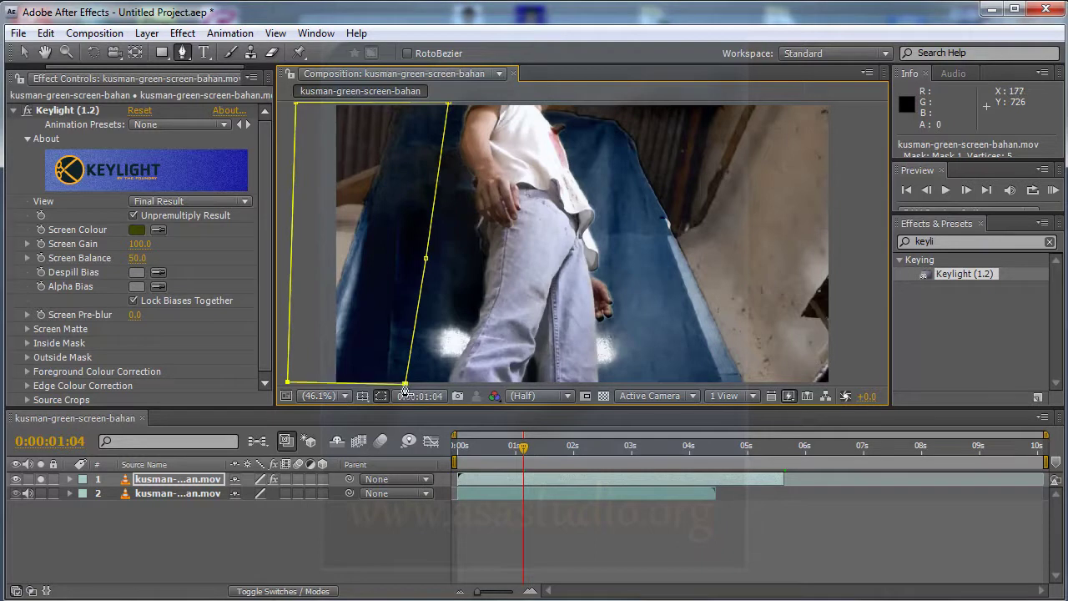
pyautogui.click(405, 385)
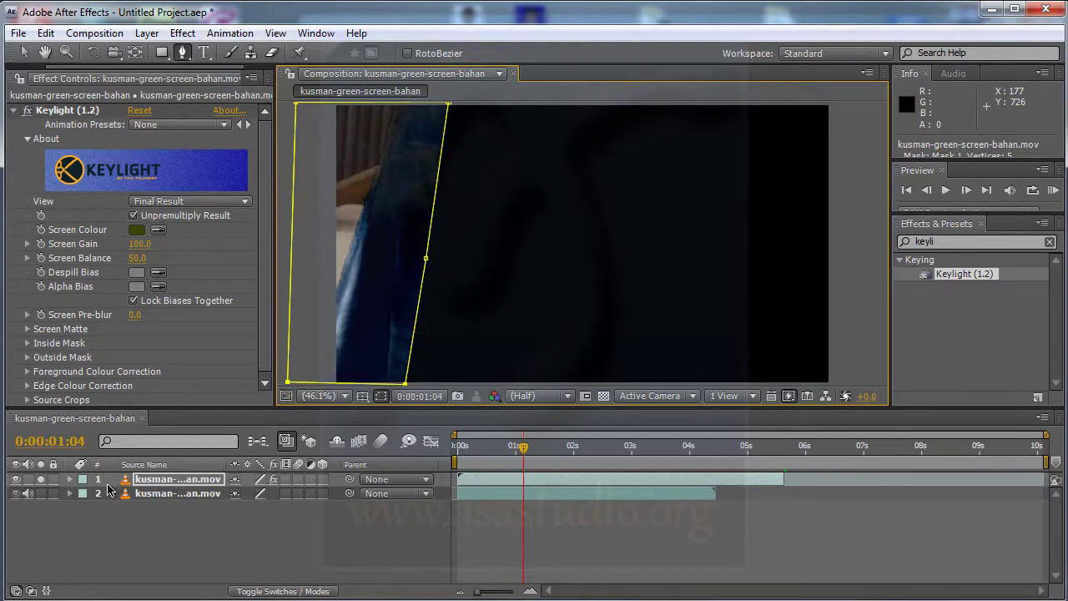
pyautogui.click(69, 480)
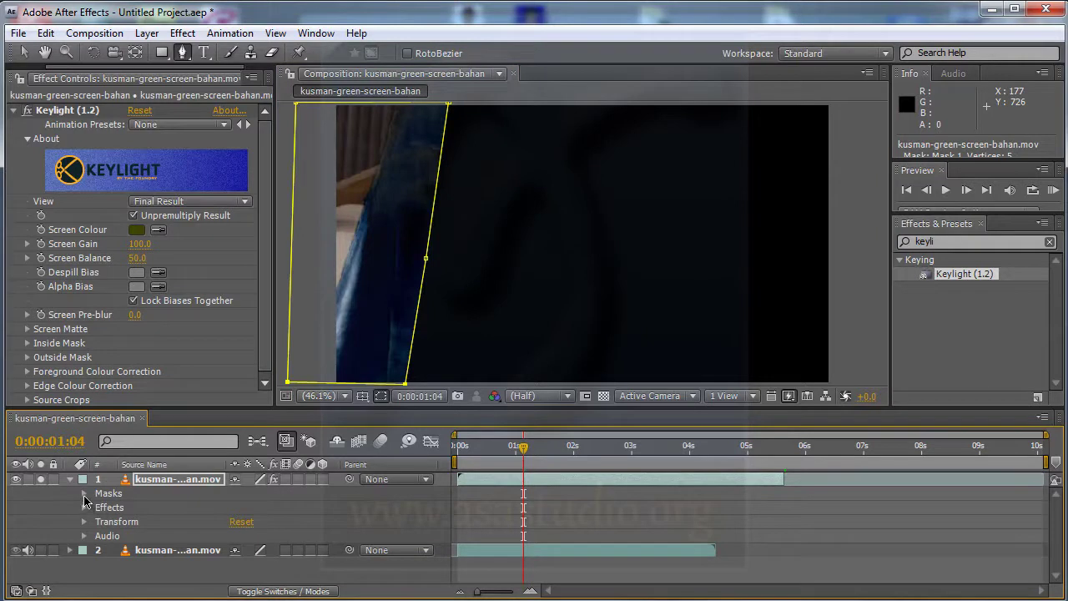
pyautogui.click(84, 493)
pyautogui.click(244, 507)
pyautogui.click(259, 507)
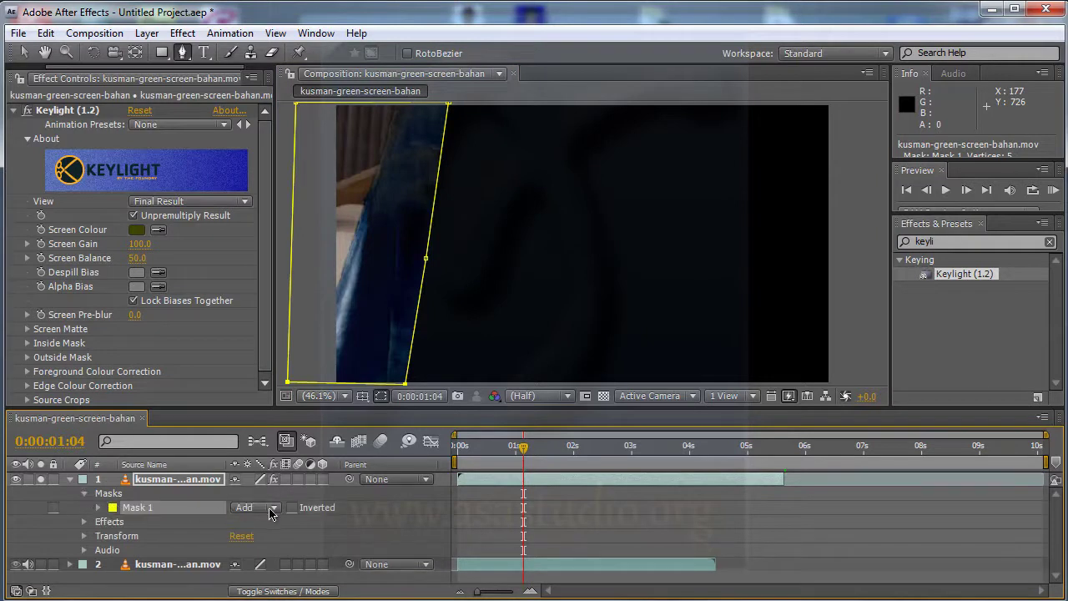
pyautogui.click(268, 507)
pyautogui.click(270, 527)
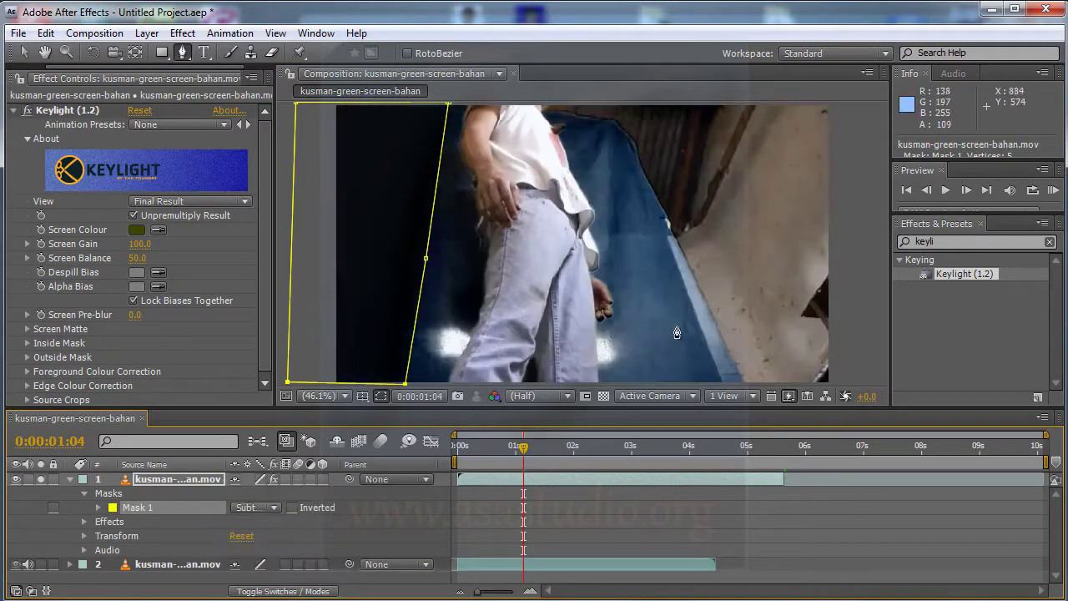
# Step: Draw Mask 2 over the right-hand wall, set it to Subtract, and turn on the transparency grid
pyautogui.click(595, 104)
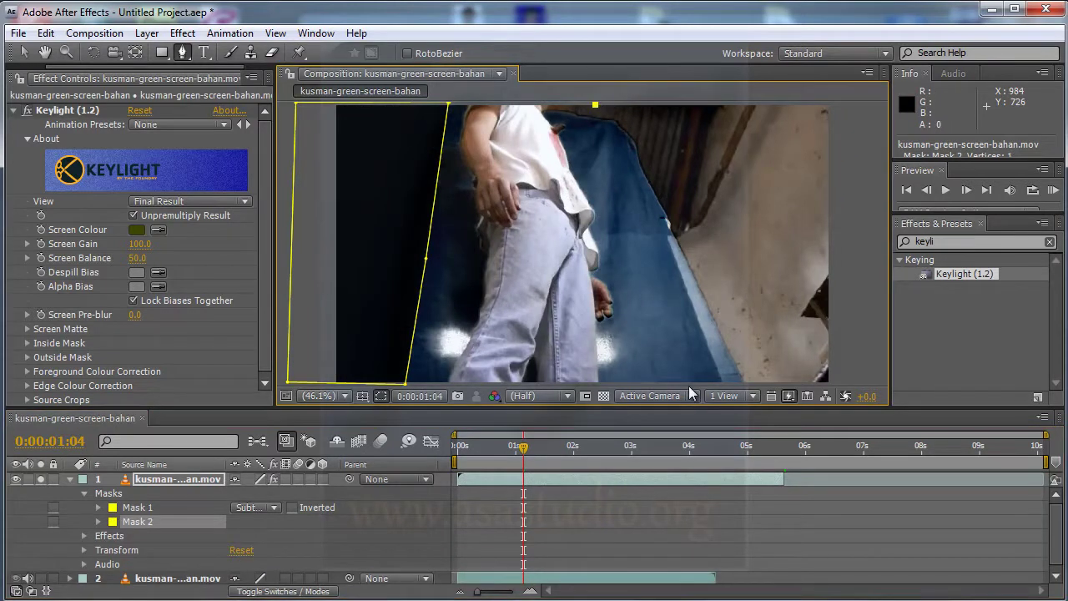
pyautogui.click(688, 384)
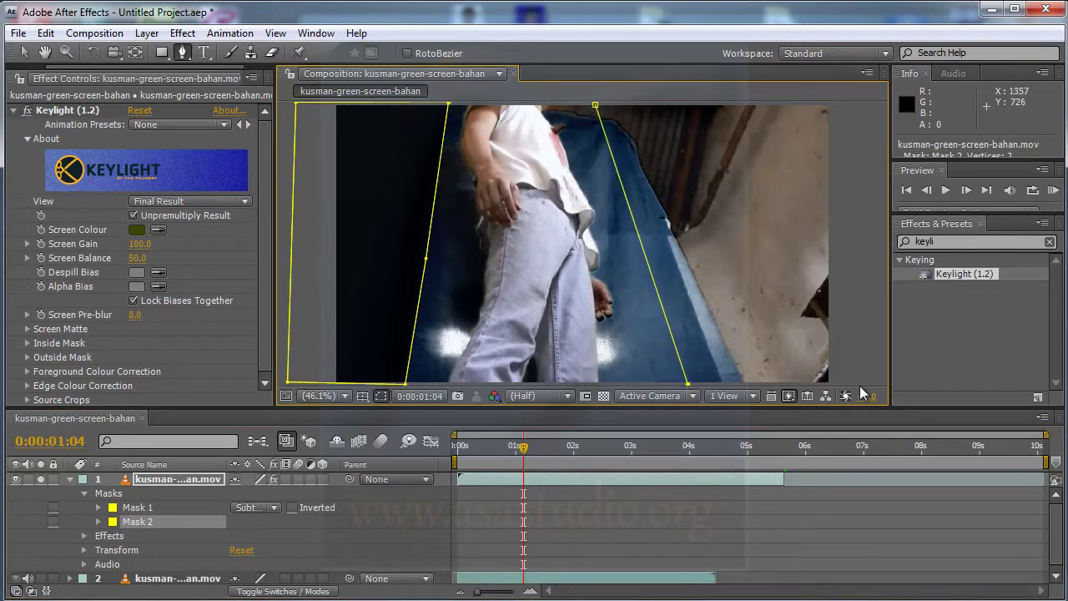
pyautogui.click(864, 104)
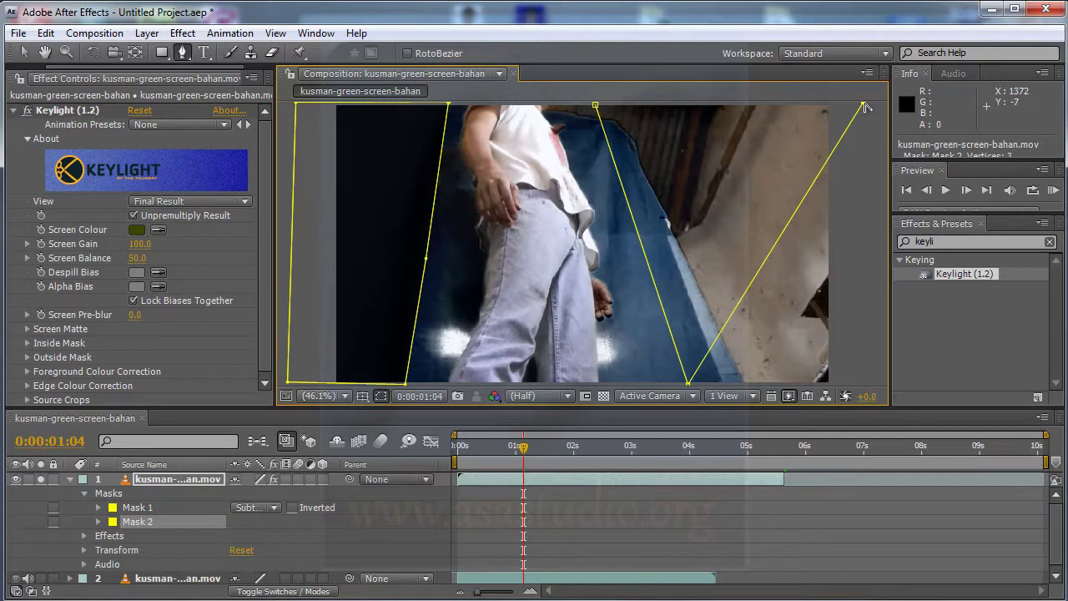
pyautogui.moveTo(865, 107); pyautogui.dragTo(883, 408)
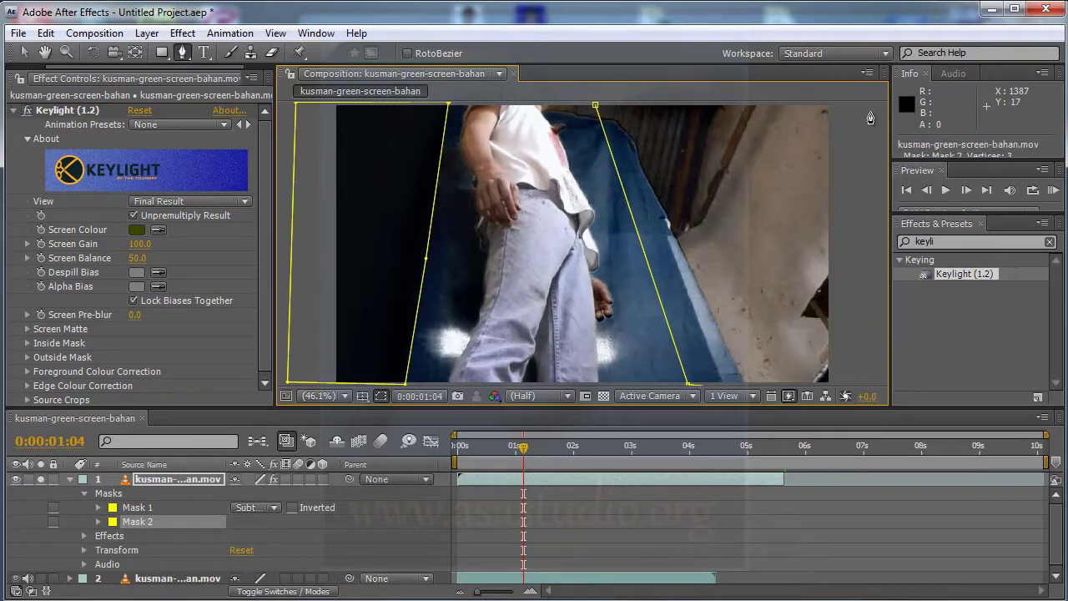
pyautogui.click(871, 107)
pyautogui.click(596, 107)
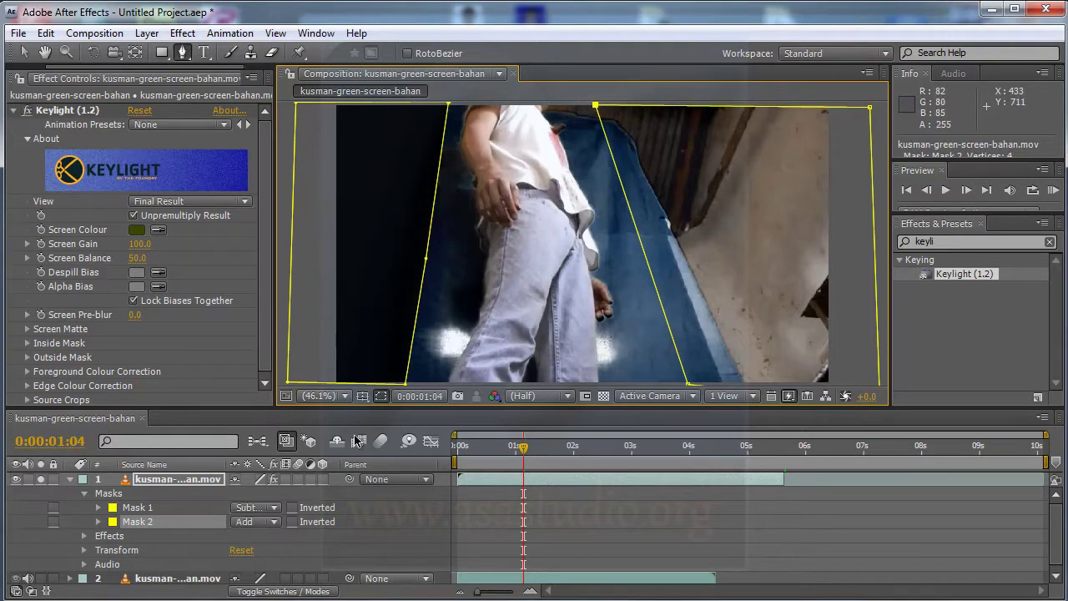
pyautogui.click(274, 522)
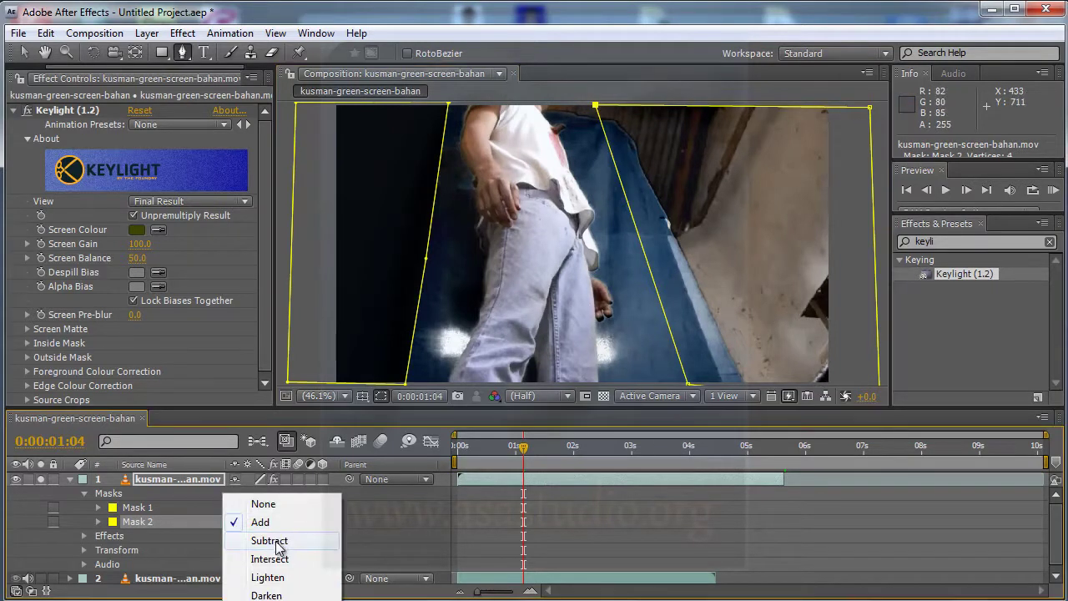
pyautogui.click(276, 539)
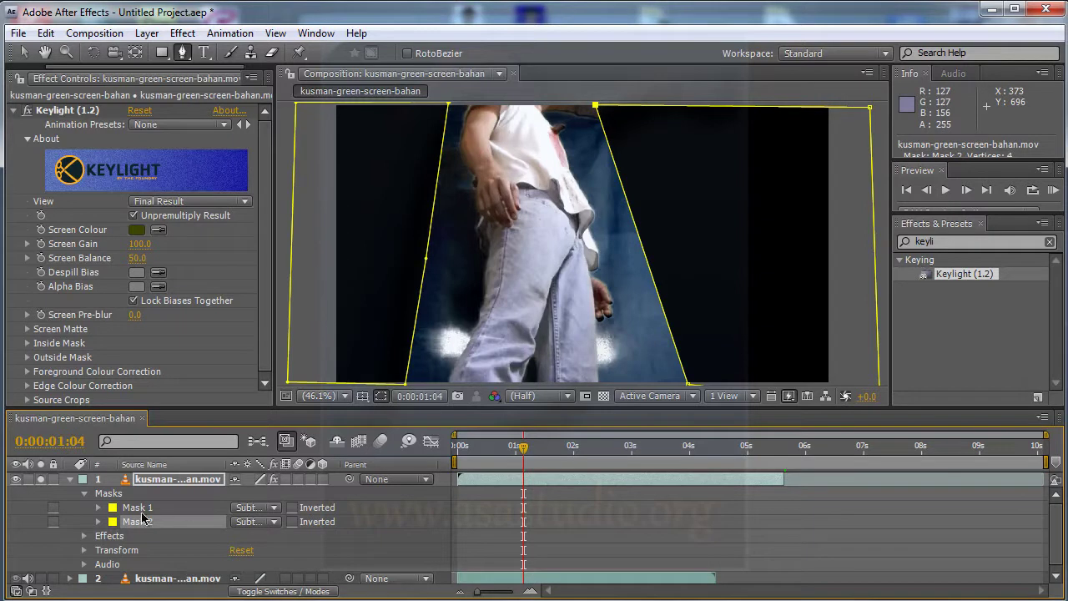
pyautogui.click(162, 480)
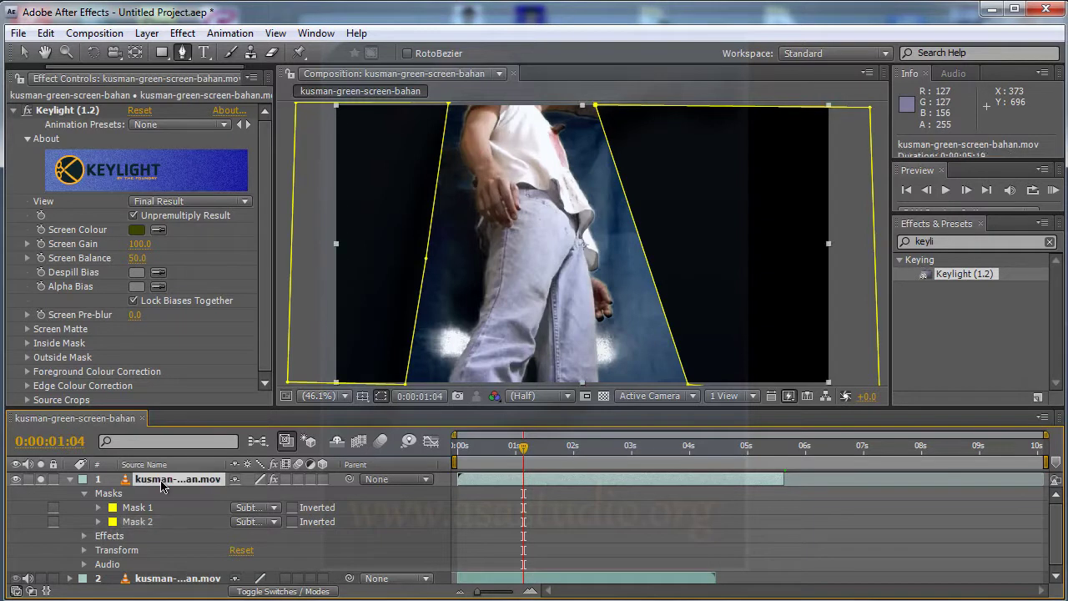
pyautogui.click(603, 396)
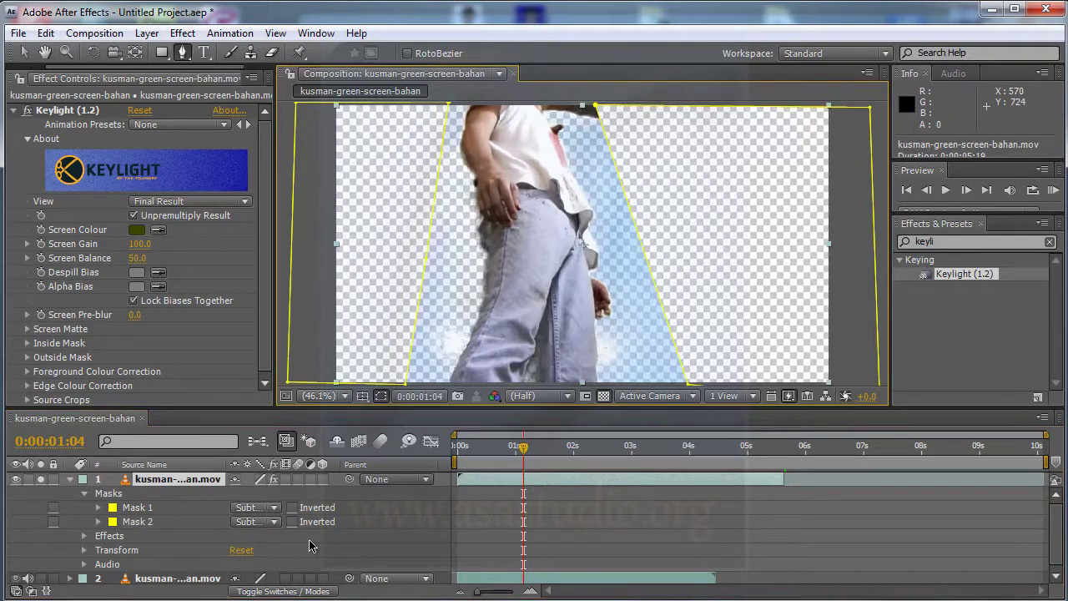
# Step: Undo a trial Screen Gain of 76, set Screen Pre-blur to 2.0, and expand Screen Matte
pyautogui.moveTo(136, 244)
pyautogui.mouseDown()
pyautogui.moveTo(115, 246)
pyautogui.moveTo(167, 258)
pyautogui.moveTo(111, 252)
pyautogui.moveTo(165, 249)
pyautogui.mouseUp()
pyautogui.click(143, 244)
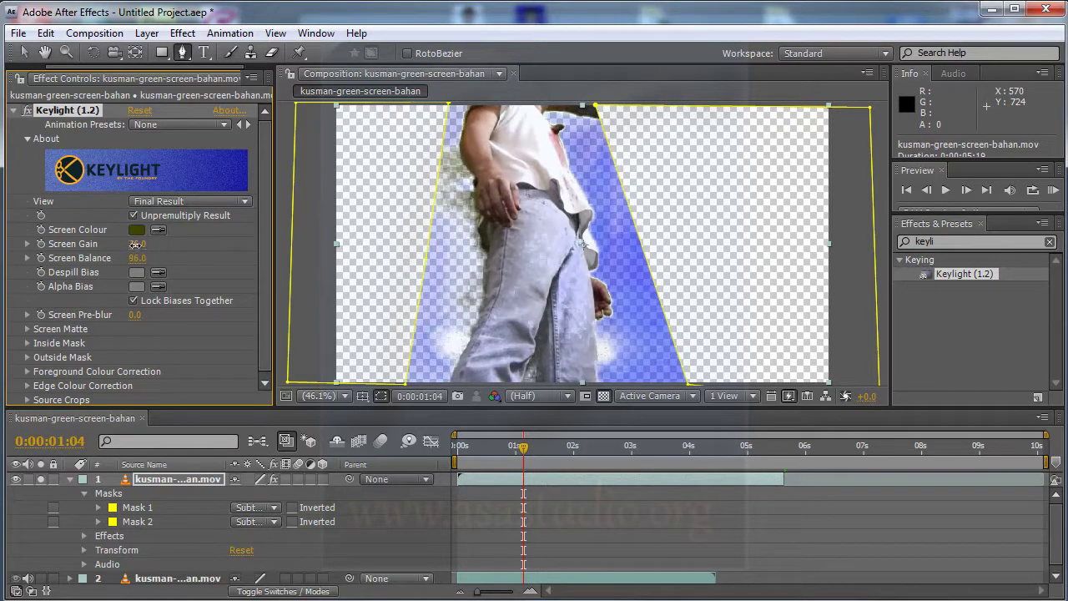
pyautogui.click(185, 249)
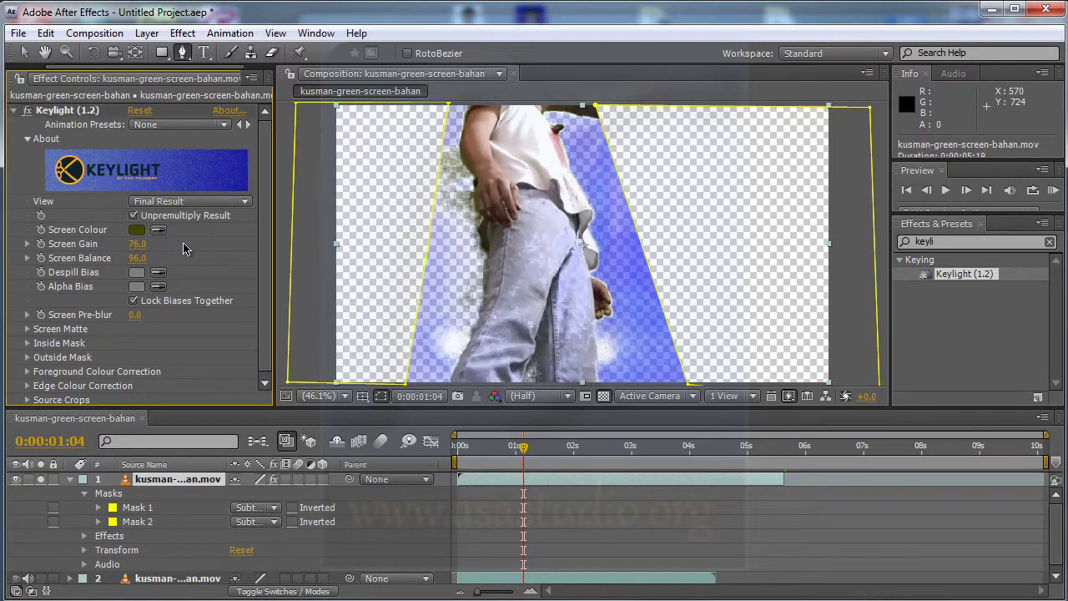
pyautogui.hotkey('ctrl', 'z')
pyautogui.hotkey('ctrl', 'z')
pyautogui.hotkey('ctrl', 'z')
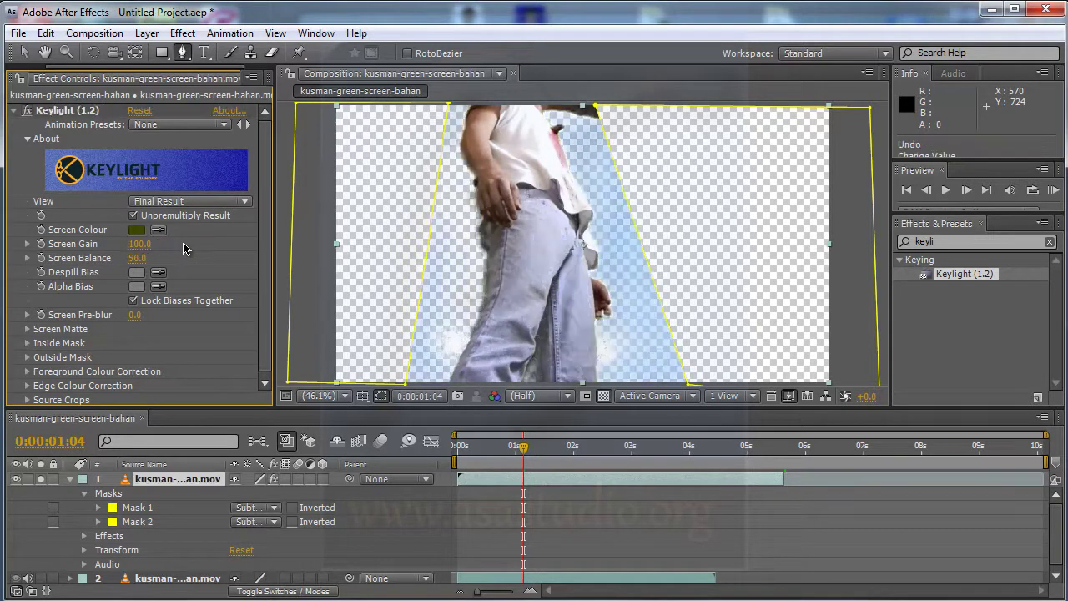
pyautogui.hotkey('ctrl', 'z')
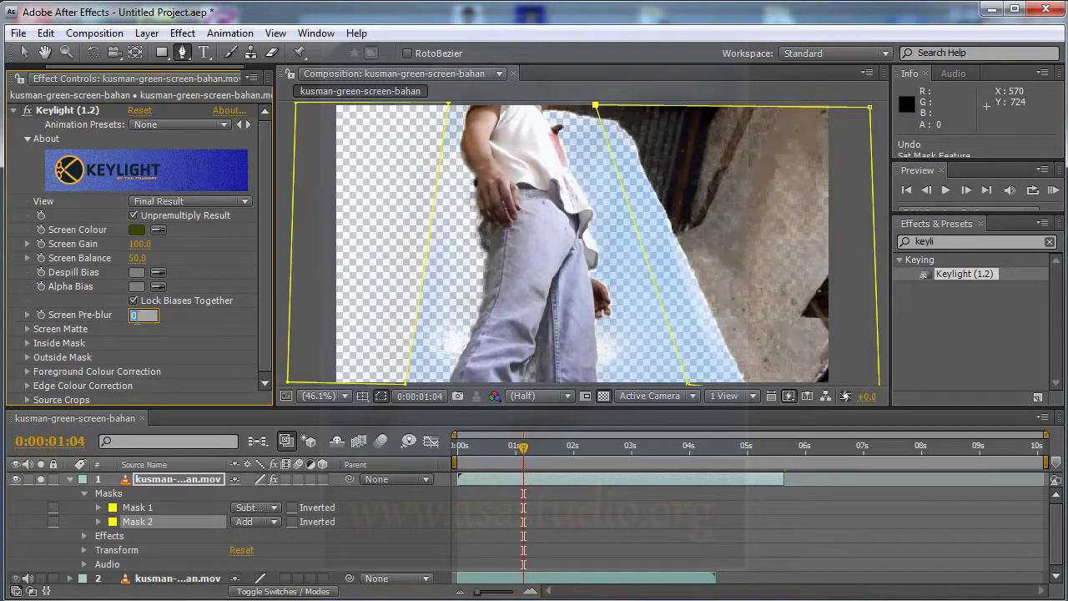
pyautogui.write('2')
pyautogui.click(185, 326)
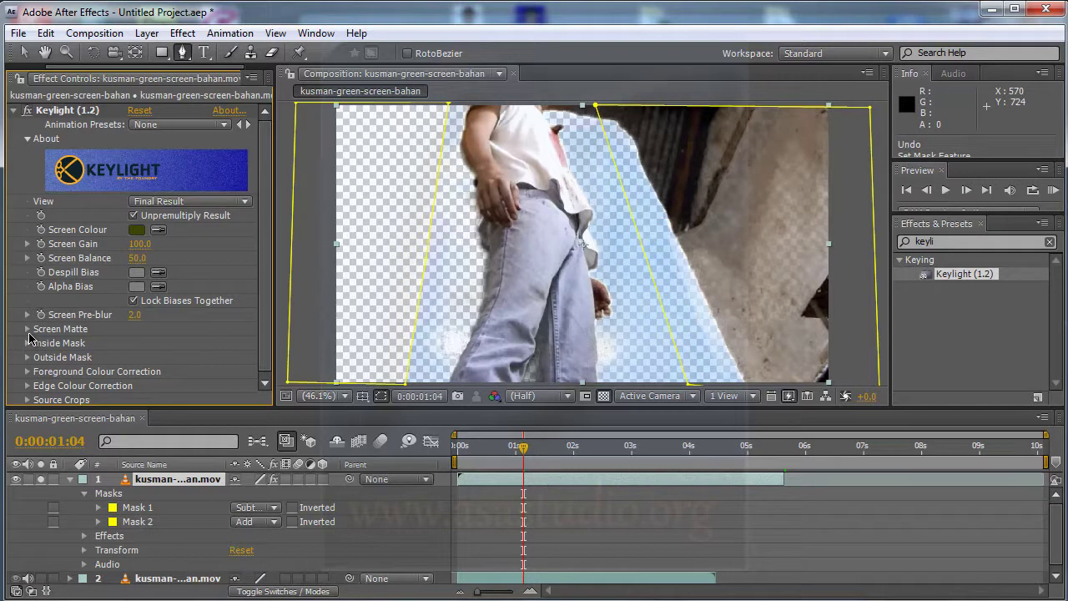
pyautogui.click(28, 330)
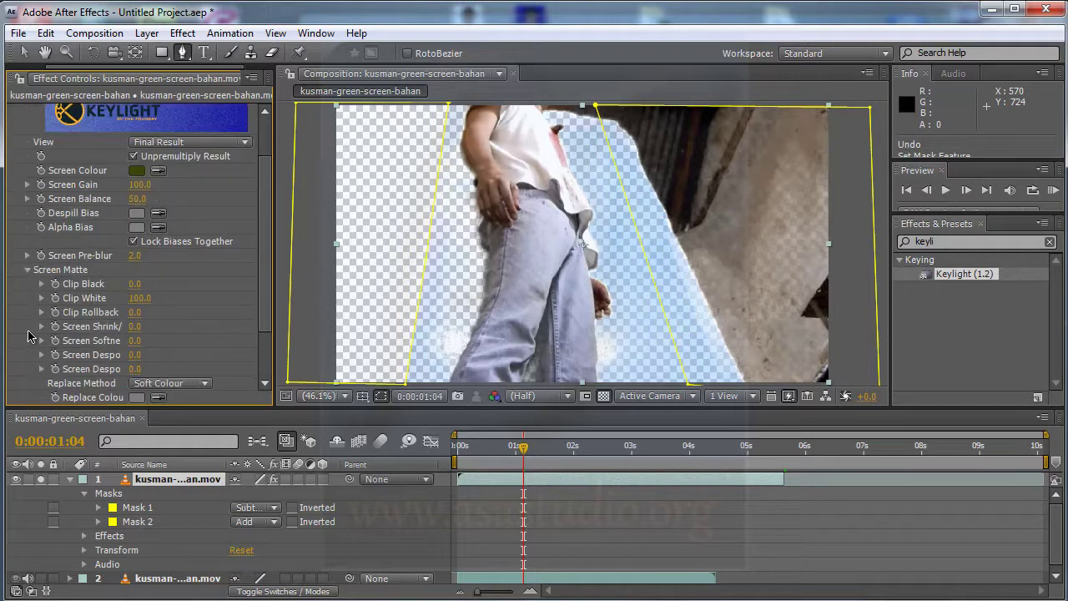
# Step: Switch Keylight's View to Screen Matte and set Screen Gain to 120
pyautogui.click(246, 144)
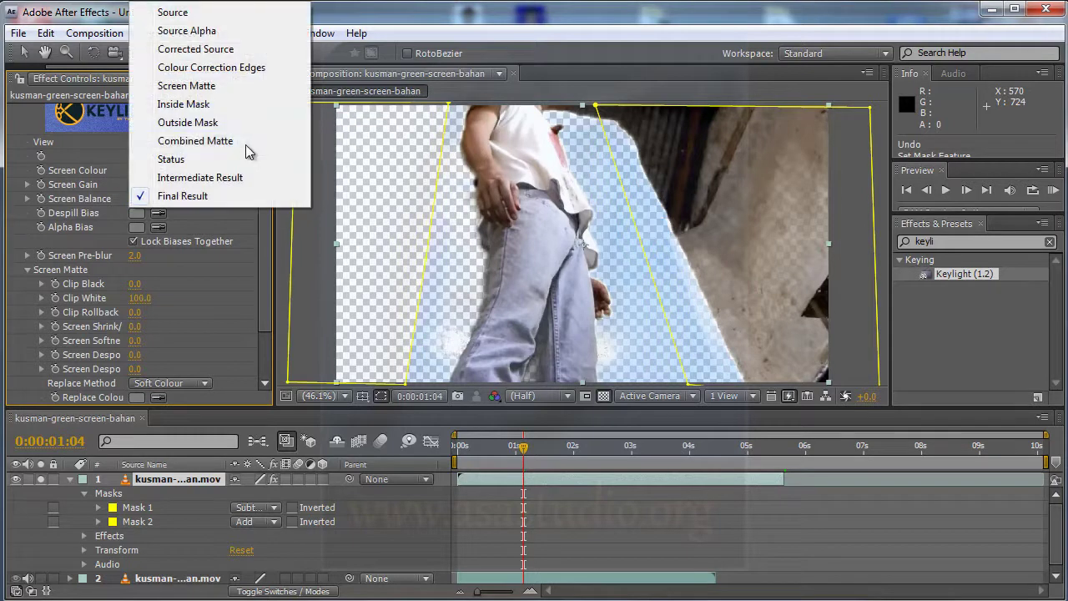
pyautogui.click(187, 86)
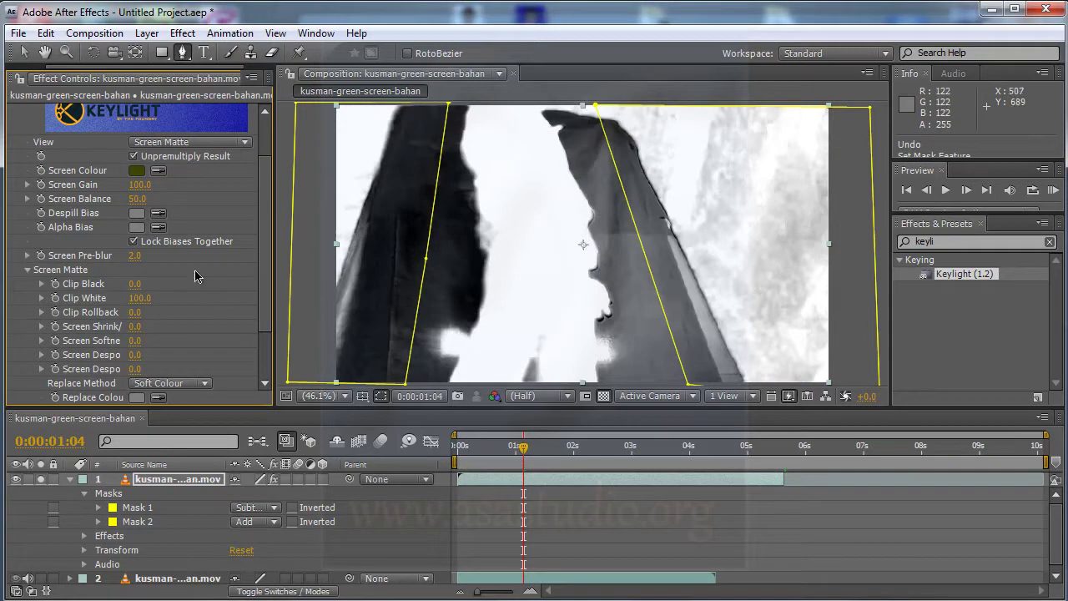
pyautogui.moveTo(140, 190); pyautogui.dragTo(123, 185)
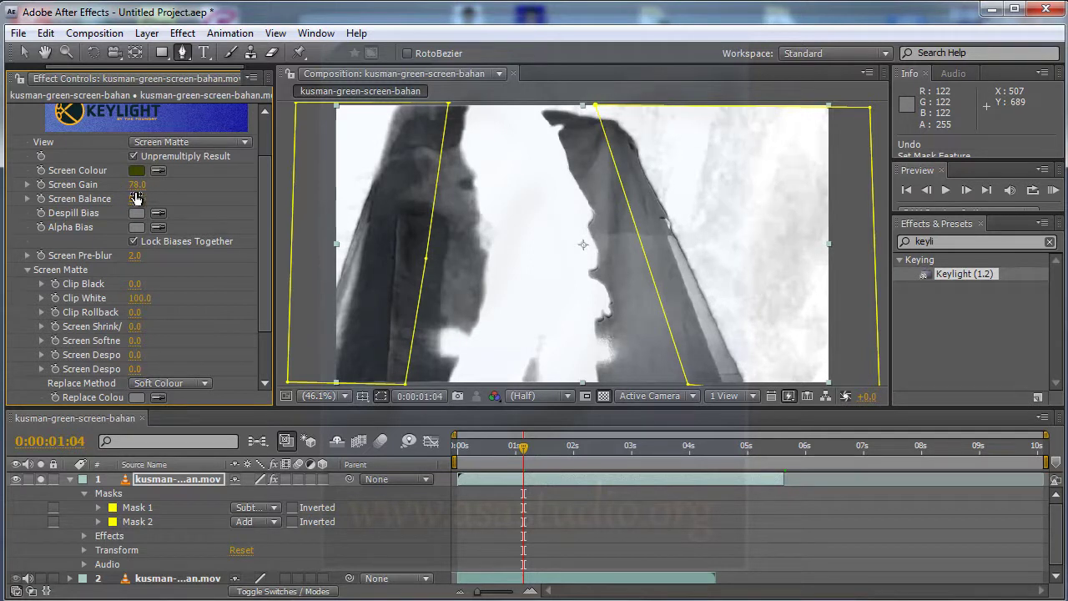
pyautogui.moveTo(136, 189); pyautogui.dragTo(138, 185)
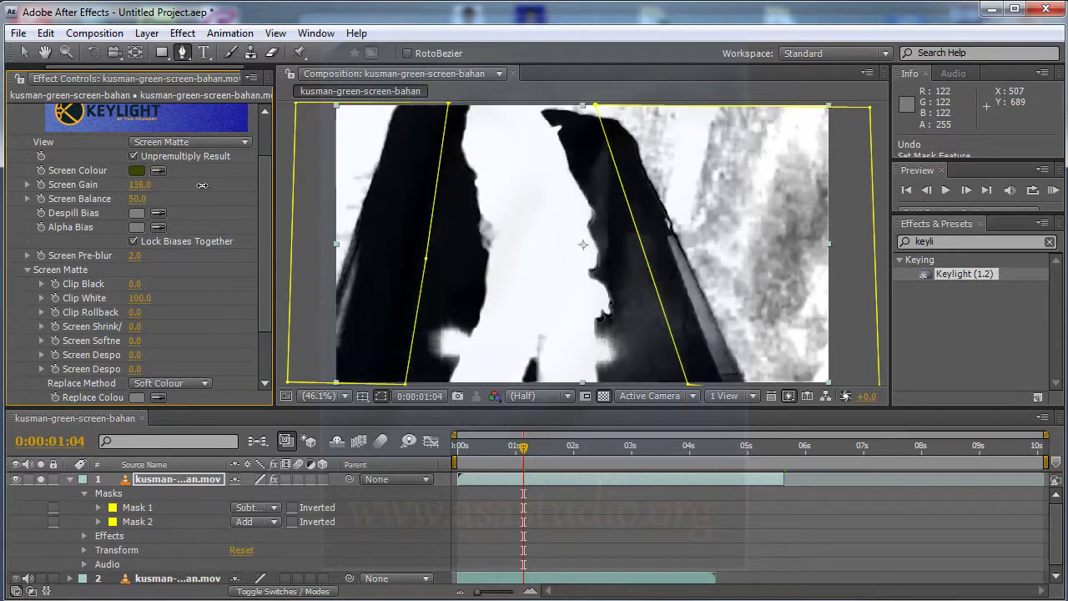
pyautogui.click(138, 185)
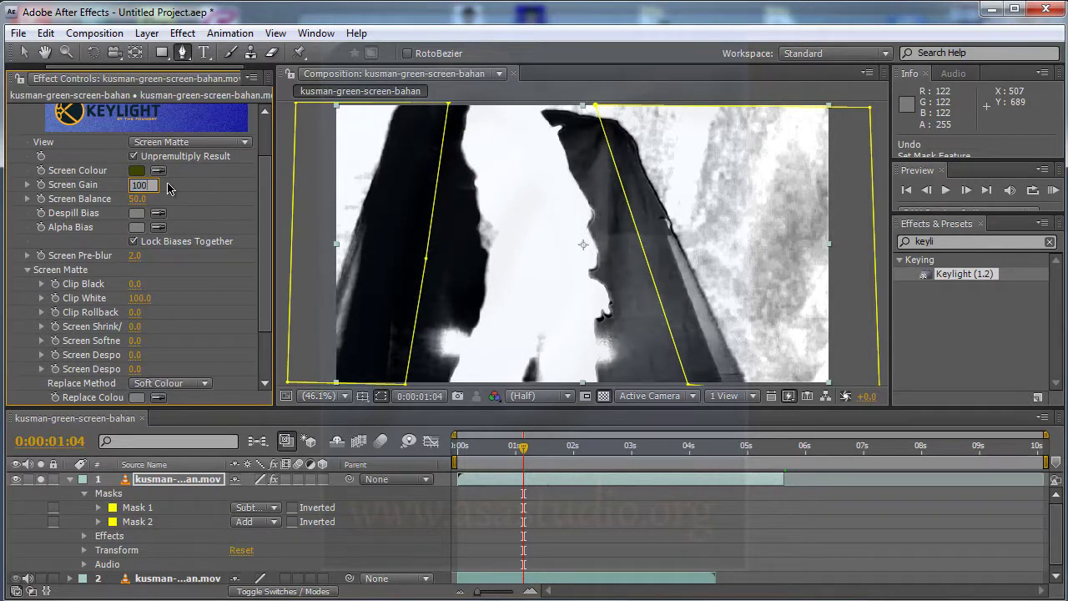
pyautogui.press('Return')
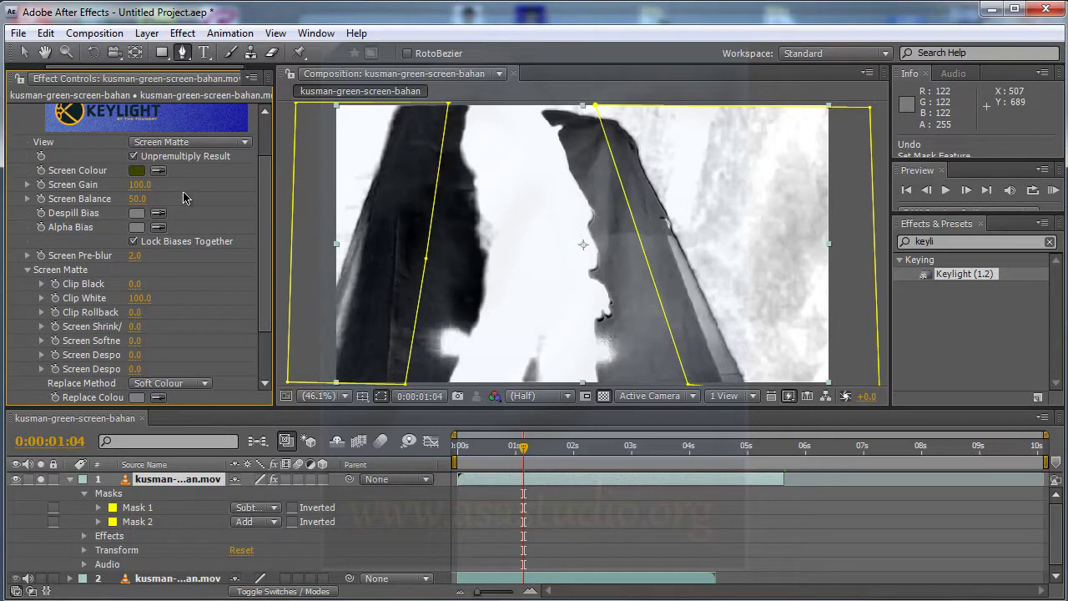
pyautogui.click(139, 185)
pyautogui.write('120')
pyautogui.press('Return')
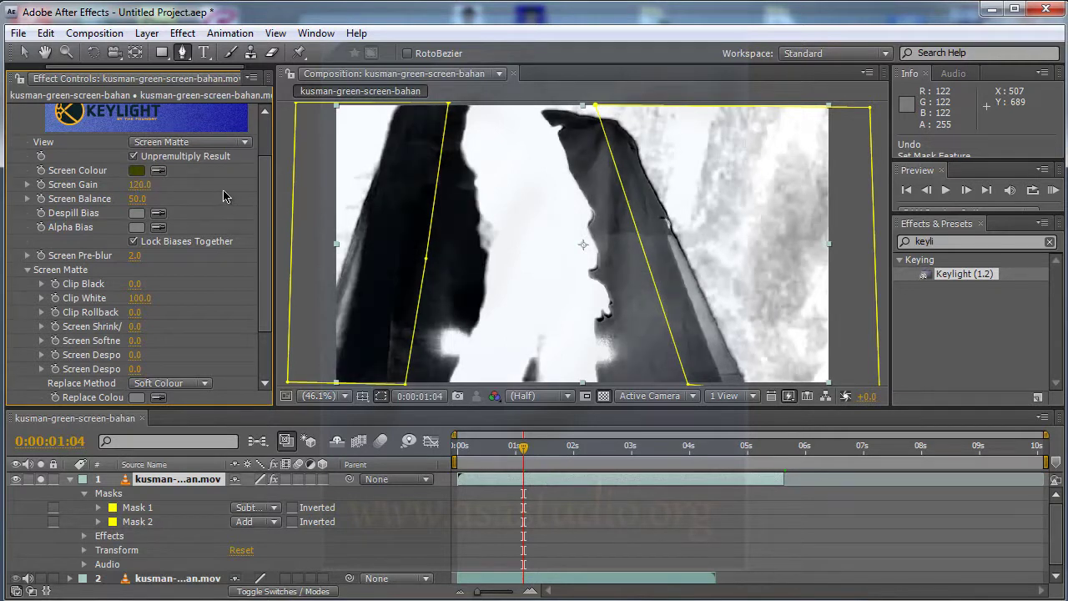
# Step: Set Clip Black to 34 and Clip White to 72, then return View to Final Result
pyautogui.moveTo(135, 284); pyautogui.dragTo(161, 284)
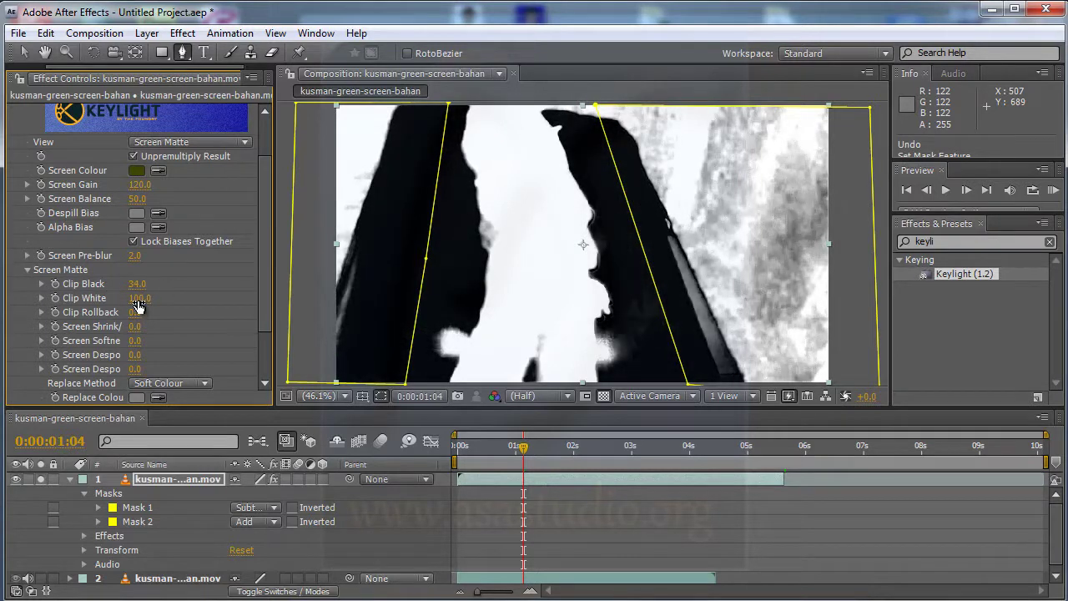
pyautogui.moveTo(138, 298); pyautogui.dragTo(121, 298)
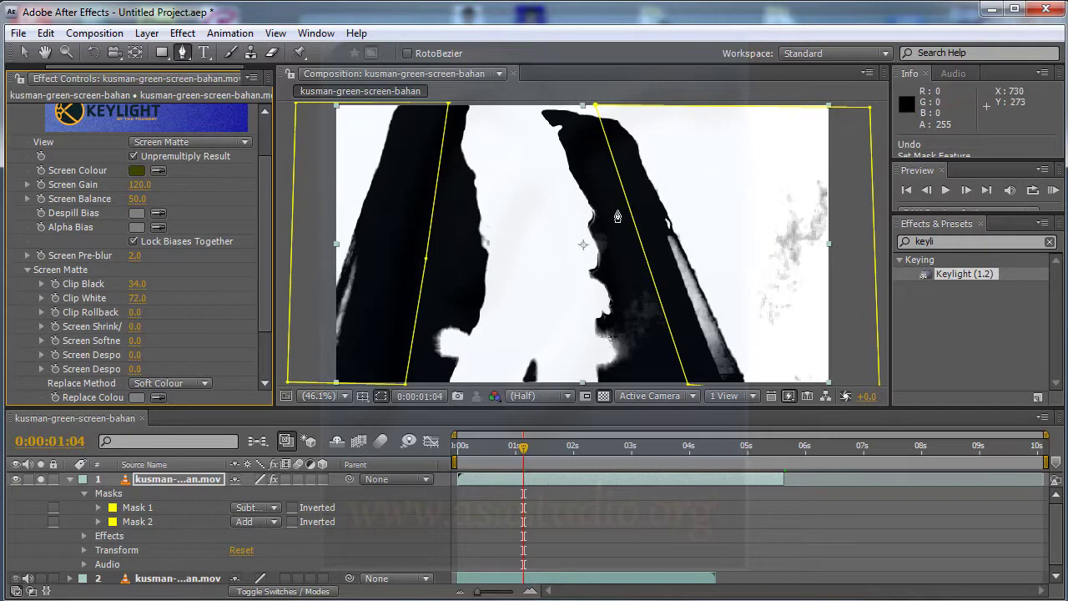
pyautogui.click(191, 144)
pyautogui.click(202, 257)
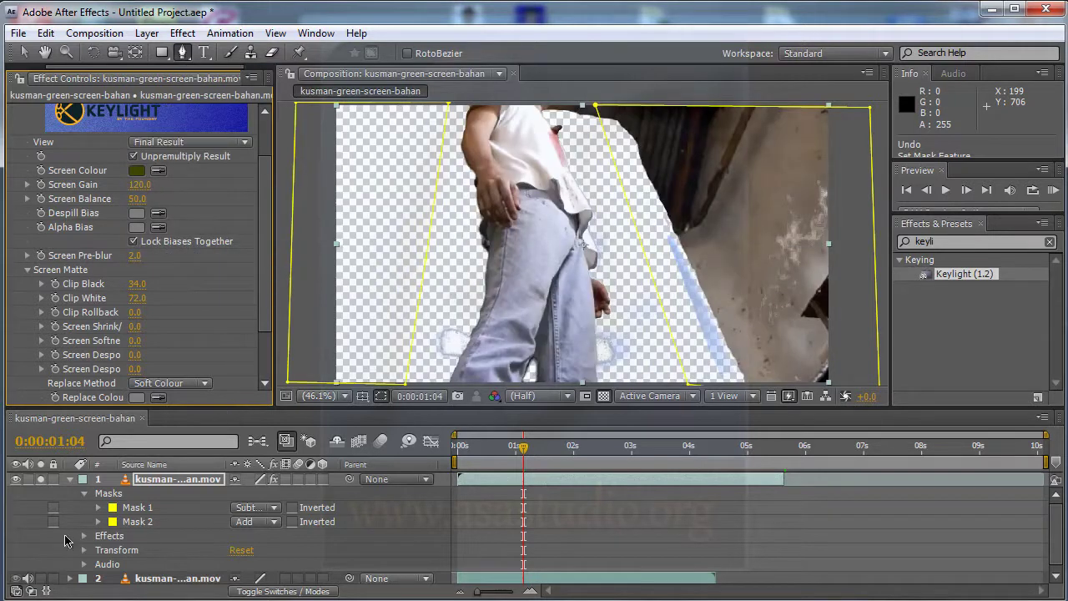
# Step: Unsolo the keyed man layer to show the staircase background, compare, and zoom the viewer to 25%
pyautogui.click(40, 479)
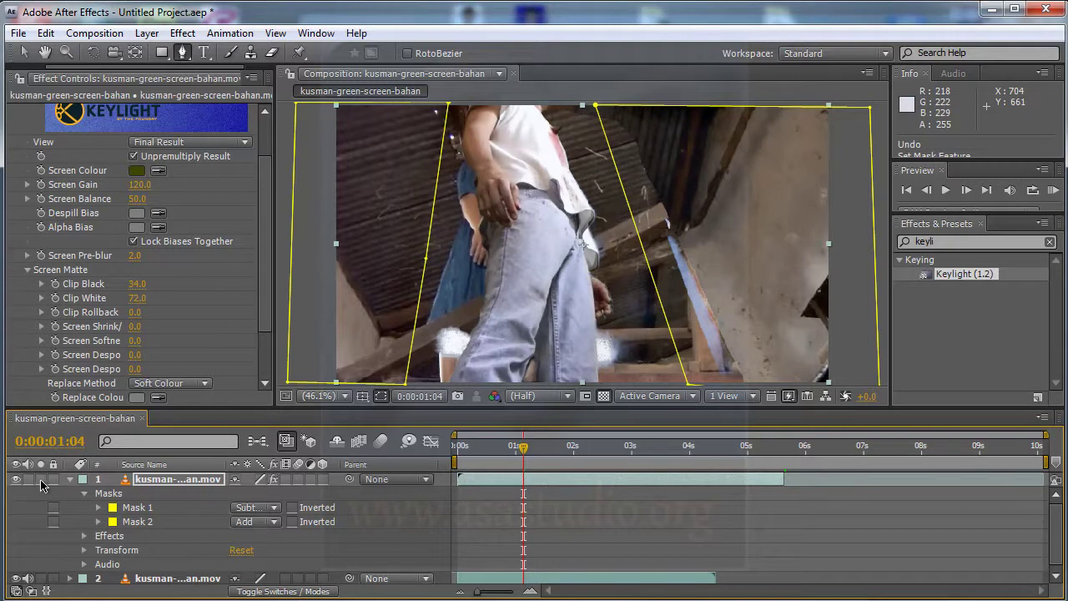
pyautogui.click(41, 480)
pyautogui.click(41, 480)
pyautogui.click(159, 483)
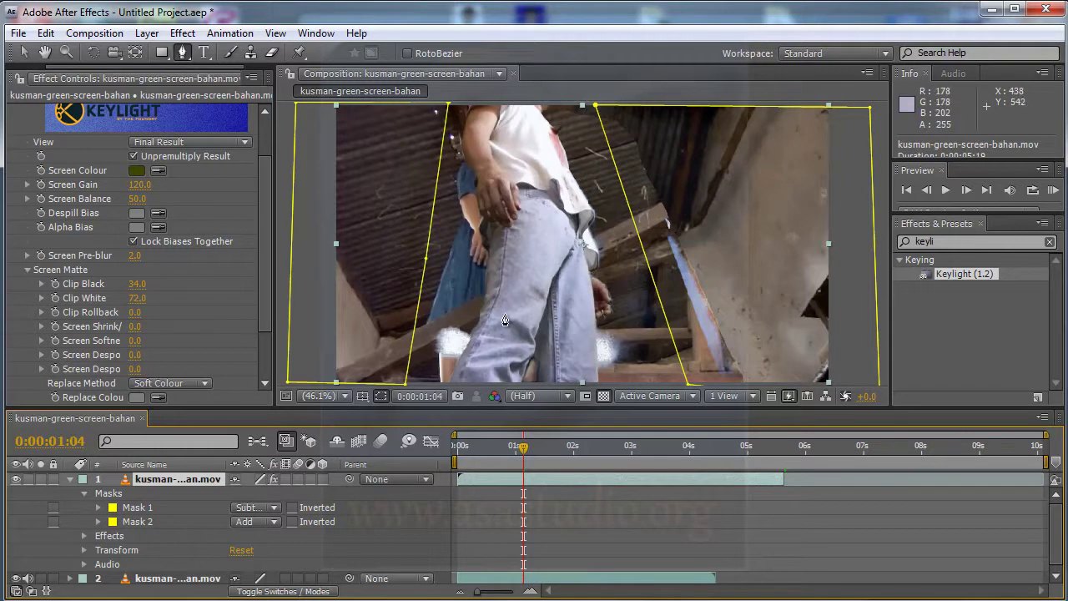
pyautogui.press(',')
pyautogui.press(',')
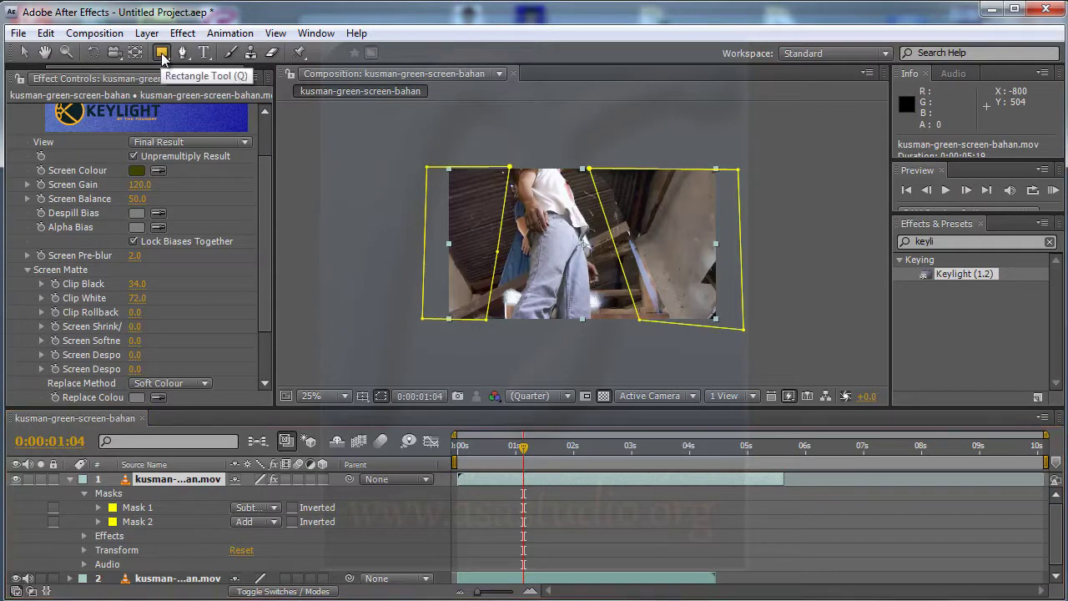
# Step: Replace Masks 1 and 2 with a rectangular Mask 3 framing the man, then view at 50%
pyautogui.click(162, 54)
pyautogui.moveTo(488, 152); pyautogui.dragTo(616, 351)
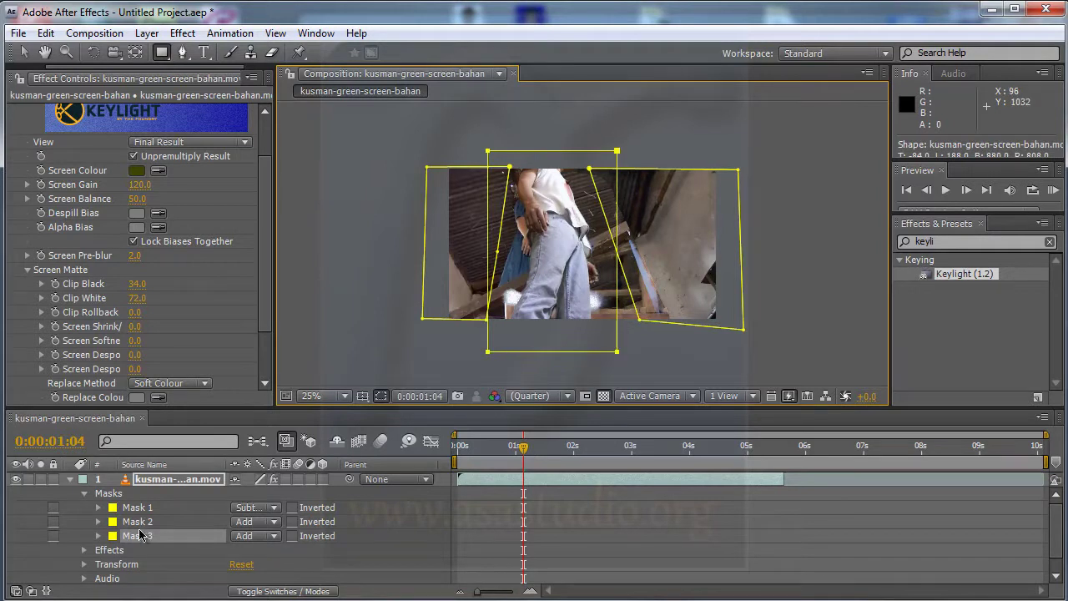
pyautogui.click(135, 509)
pyautogui.keyDown('shift'); pyautogui.click(134, 524); pyautogui.keyUp('shift')
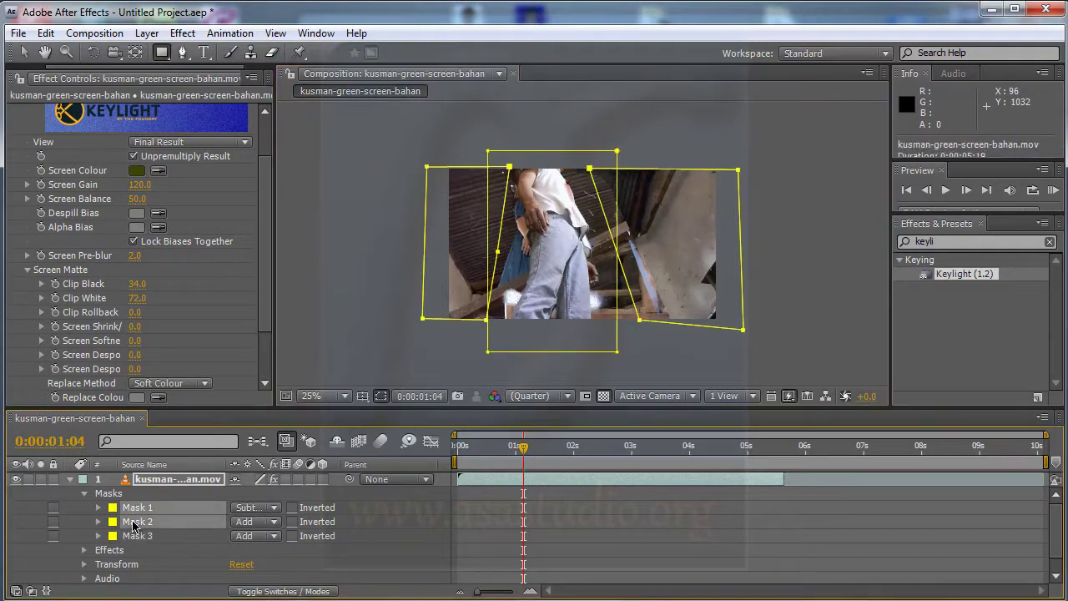
pyautogui.press('Delete')
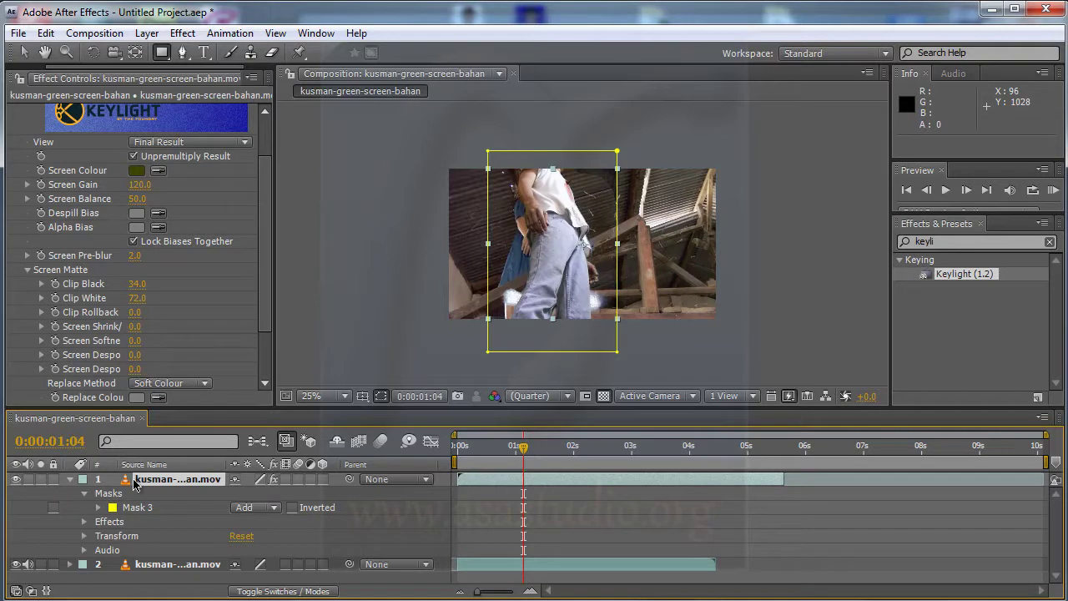
pyautogui.press('.')
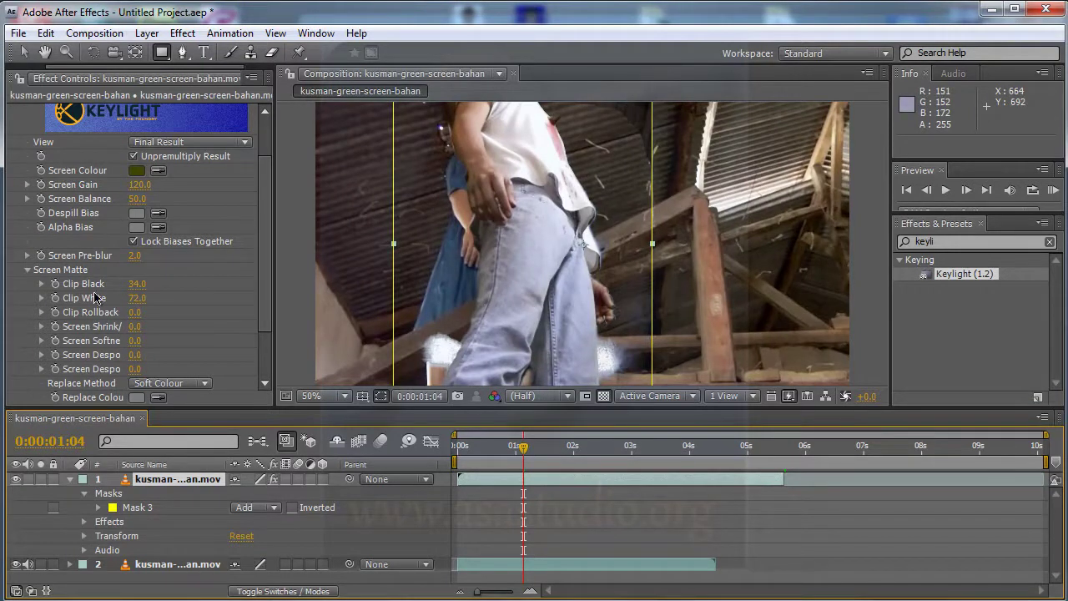
# Step: Nudge the keyed man layer right to X 886 and return the playhead to 0:00:00:20
pyautogui.moveTo(262, 287)
pyautogui.mouseDown()
pyautogui.moveTo(263, 319)
pyautogui.moveTo(266, 236)
pyautogui.mouseUp()
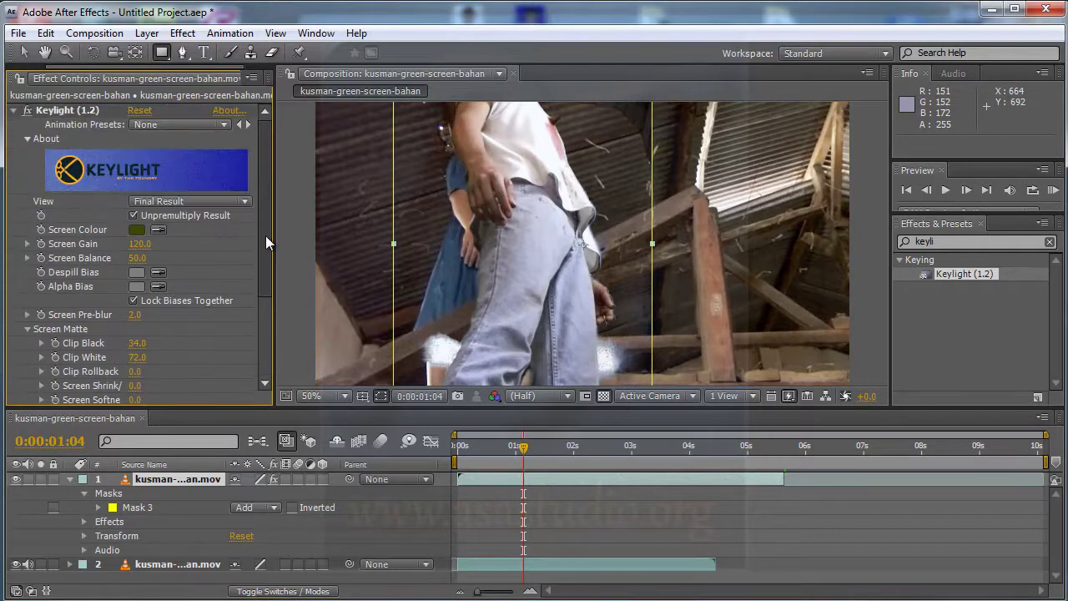
pyautogui.click(165, 481)
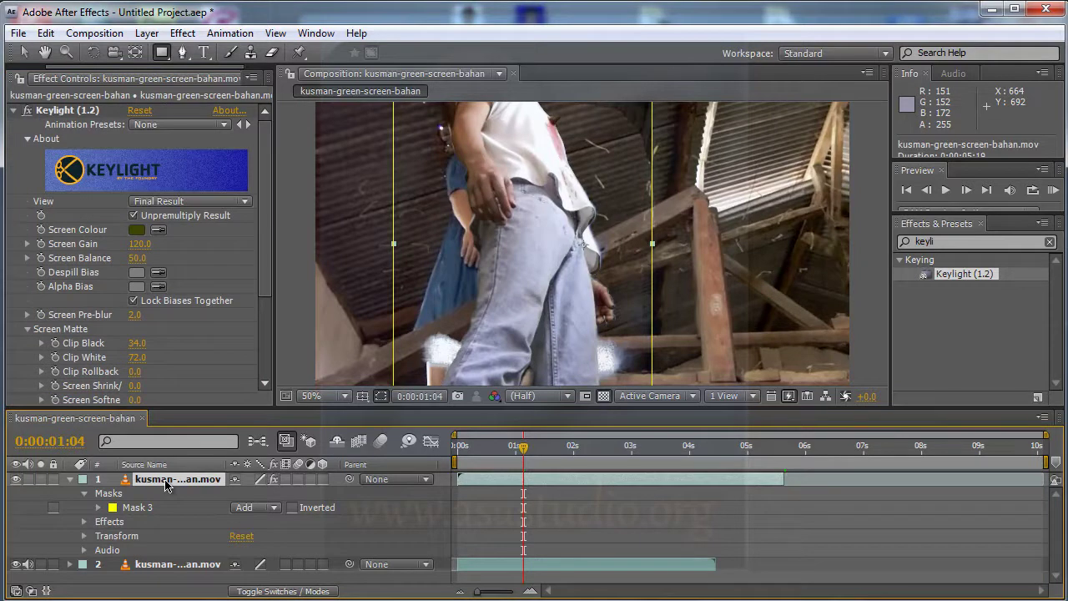
pyautogui.press('Right')
pyautogui.press('Right')
pyautogui.press('Right')
pyautogui.press('Right')
pyautogui.press('Right')
pyautogui.press('Right')
pyautogui.press('Right')
pyautogui.press('Right')
pyautogui.press('Right')
pyautogui.press('Right')
pyautogui.press('Right')
pyautogui.press('Right')
pyautogui.press('Right')
pyautogui.press('Right')
pyautogui.press('Right')
pyautogui.press('Right')
pyautogui.press('Right')
pyautogui.press('Right')
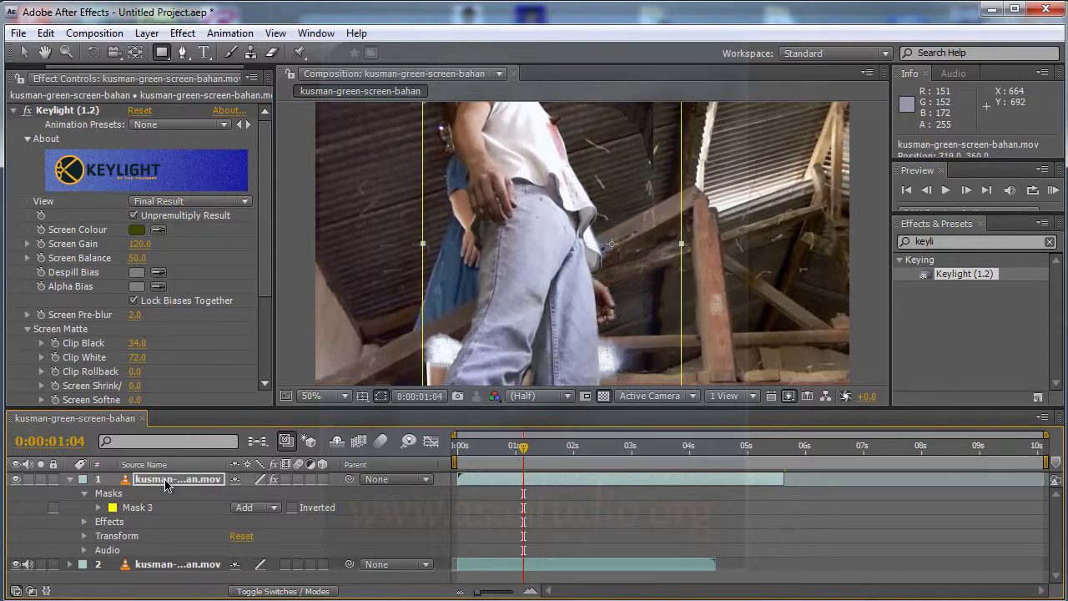
pyautogui.press('Right')
pyautogui.press('Right')
pyautogui.press('Right')
pyautogui.press('Right')
pyautogui.press('Right')
pyautogui.press('Right')
pyautogui.press('Right')
pyautogui.press('Right')
pyautogui.press('Right')
pyautogui.press('Right')
pyautogui.press('Right')
pyautogui.press('Right')
pyautogui.press('Right')
pyautogui.press('Right')
pyautogui.press('Right')
pyautogui.press('Right')
pyautogui.press('Right')
pyautogui.press('Right')
pyautogui.press('Right')
pyautogui.press('Right')
pyautogui.press('Right')
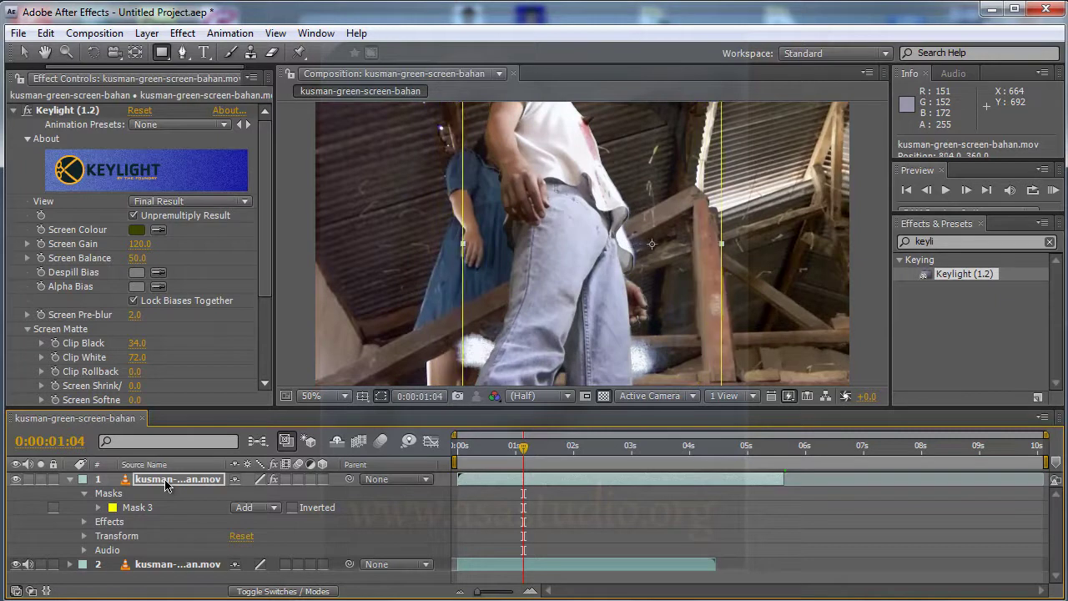
pyautogui.press('Right')
pyautogui.press('Right')
pyautogui.press('Right')
pyautogui.press('Right')
pyautogui.press('Right')
pyautogui.press('Right')
pyautogui.press('Right')
pyautogui.press('Right')
pyautogui.press('Right')
pyautogui.press('Right')
pyautogui.press('Right')
pyautogui.press('Right')
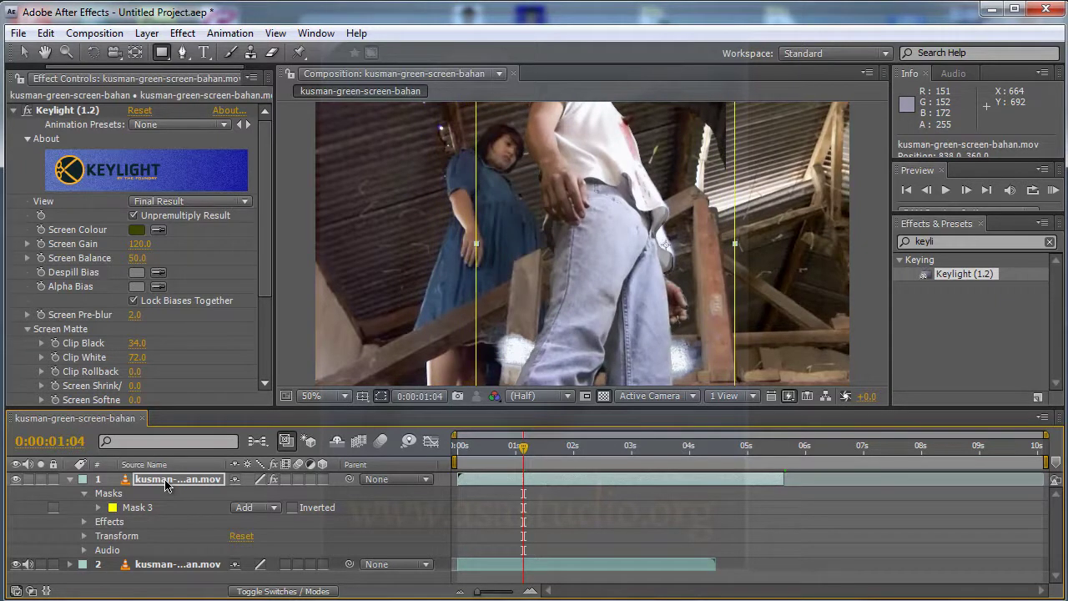
pyautogui.press('Right')
pyautogui.press('Right')
pyautogui.press('Right')
pyautogui.press('Right')
pyautogui.press('Right')
pyautogui.press('Right')
pyautogui.press('Right')
pyautogui.press('Right')
pyautogui.press('Right')
pyautogui.press('Right')
pyautogui.press('Right')
pyautogui.press('Right')
pyautogui.press('Right')
pyautogui.press('Right')
pyautogui.press('Right')
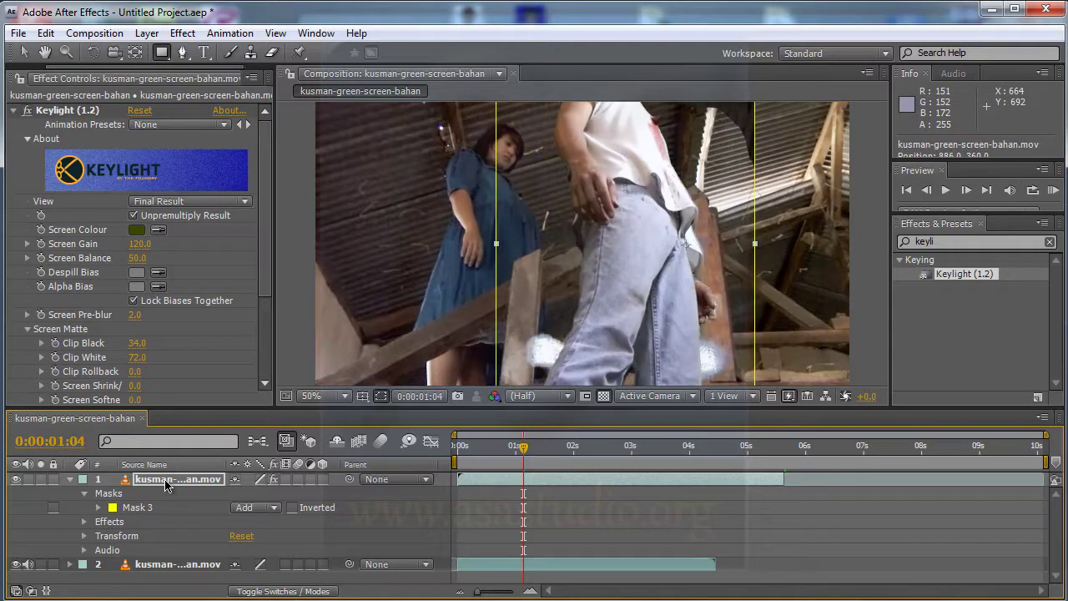
pyautogui.click(521, 447)
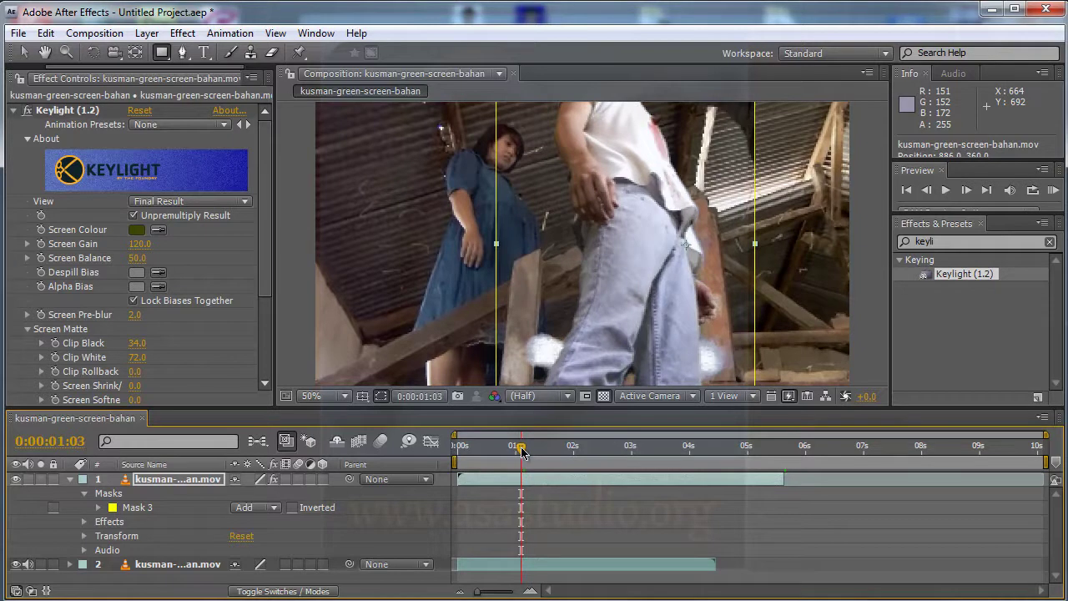
pyautogui.moveTo(521, 449); pyautogui.dragTo(496, 449)
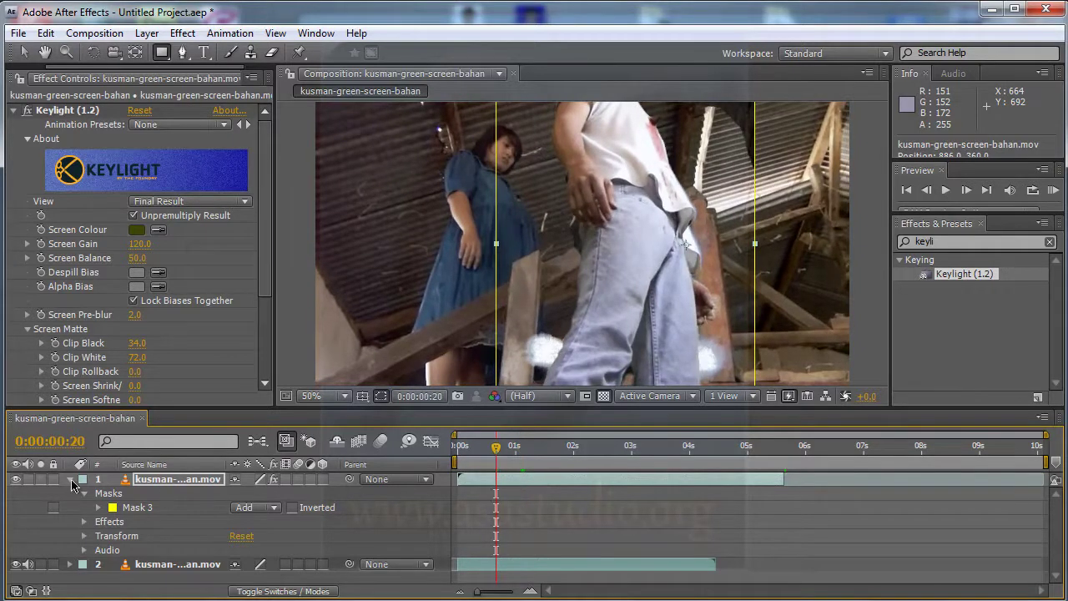
# Step: Compare the background alone, then slide the man's clip earlier in the timeline
pyautogui.hotkey('ctrl', 'shift', 'a')
pyautogui.click(15, 479)
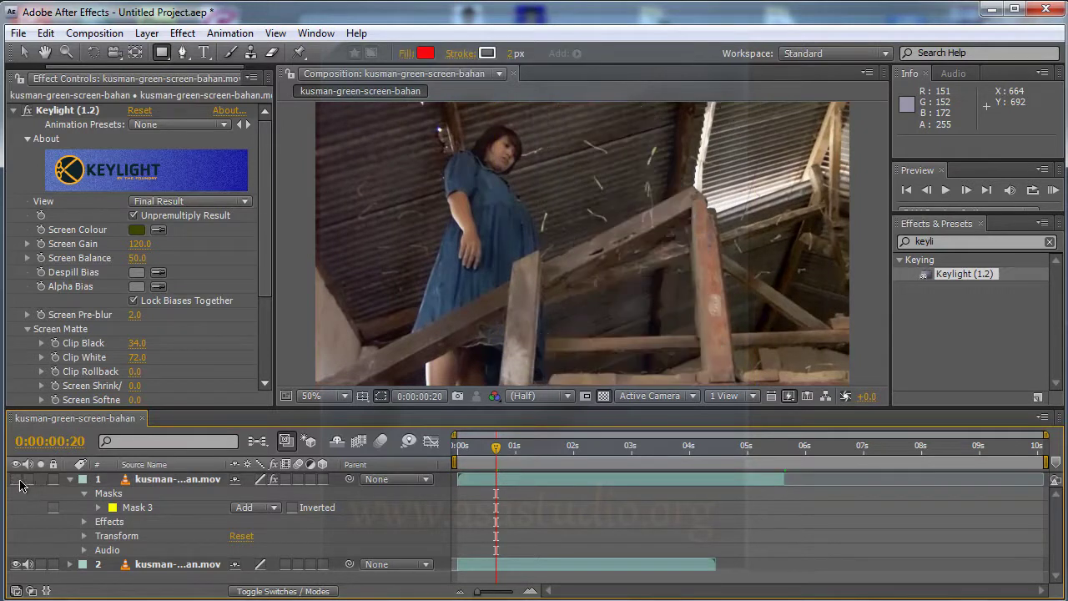
pyautogui.moveTo(492, 441); pyautogui.dragTo(573, 449)
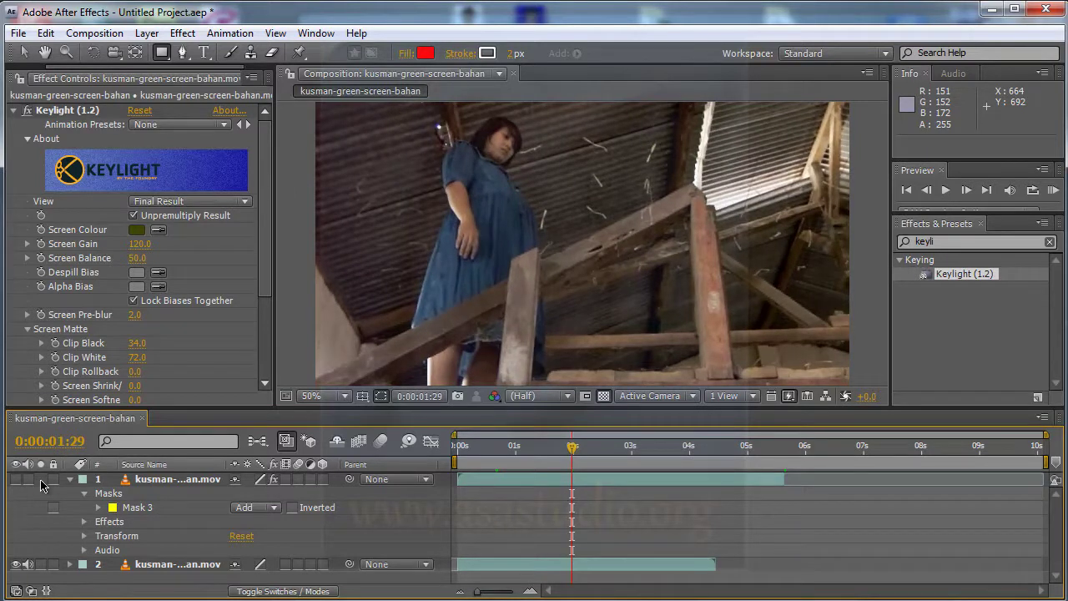
pyautogui.click(15, 480)
pyautogui.moveTo(628, 484); pyautogui.dragTo(573, 487)
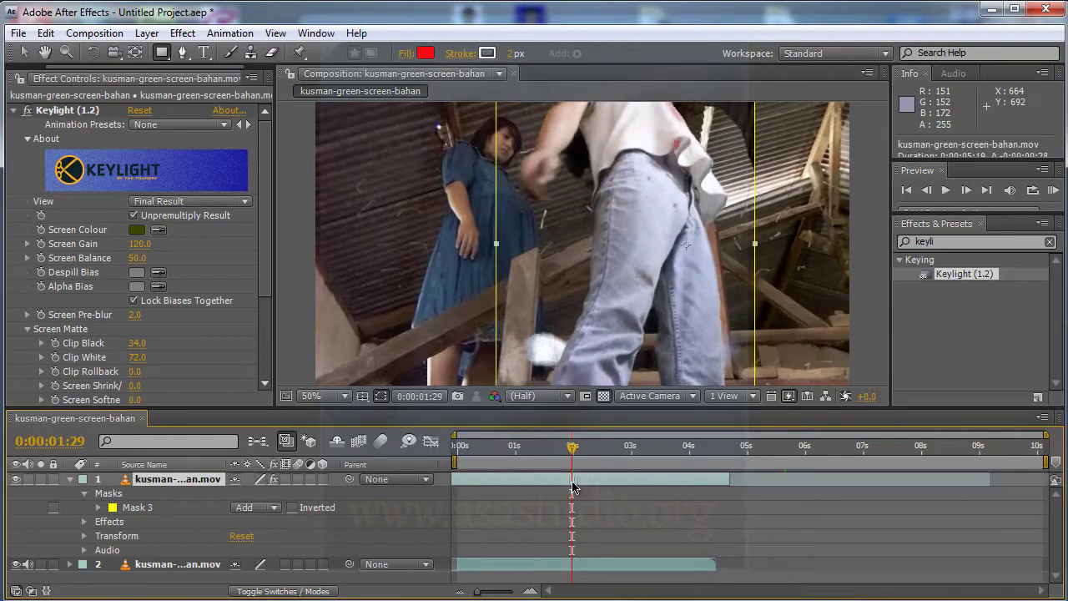
pyautogui.moveTo(572, 487)
pyautogui.mouseDown()
pyautogui.moveTo(535, 488)
pyautogui.moveTo(556, 487)
pyautogui.mouseUp()
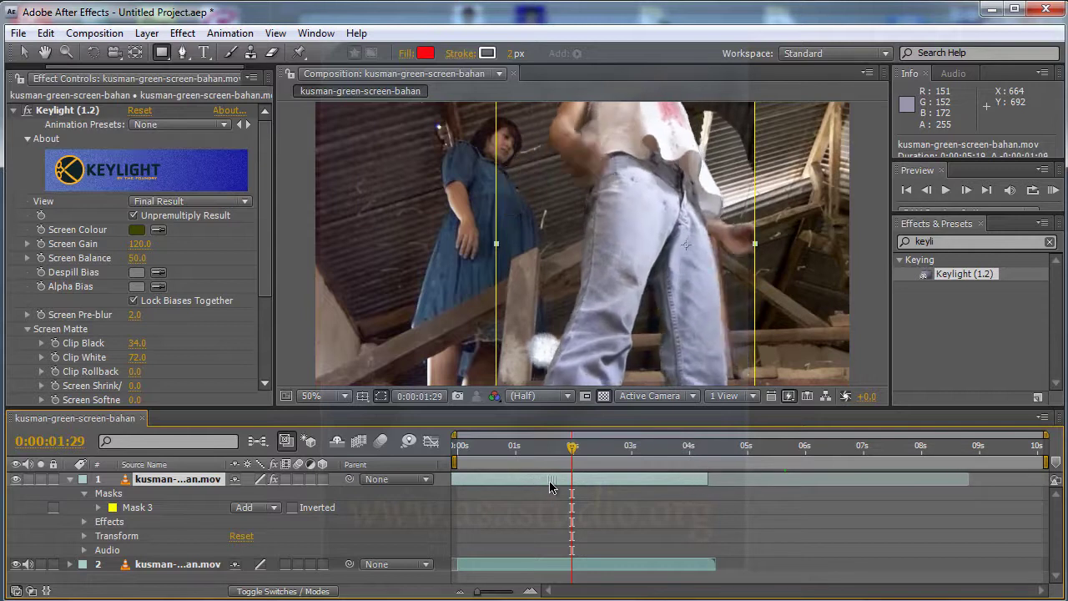
# Step: Check the clip's end, shift it one frame later, and start the work area at 0:00:01:02
pyautogui.click(716, 451)
pyautogui.click(708, 450)
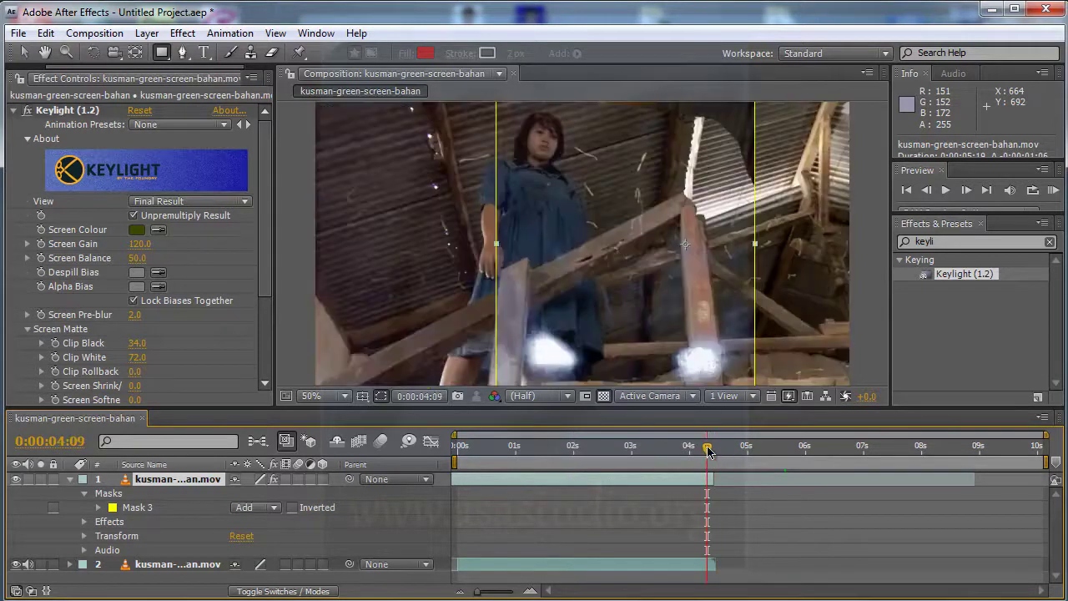
pyautogui.moveTo(708, 451); pyautogui.dragTo(720, 457)
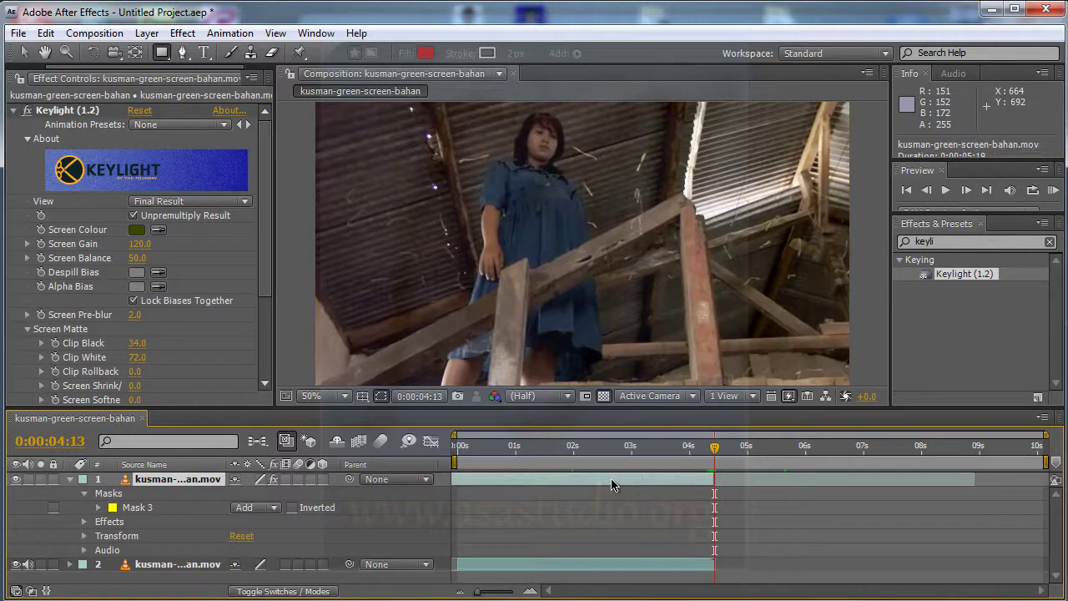
pyautogui.moveTo(611, 485); pyautogui.dragTo(614, 485)
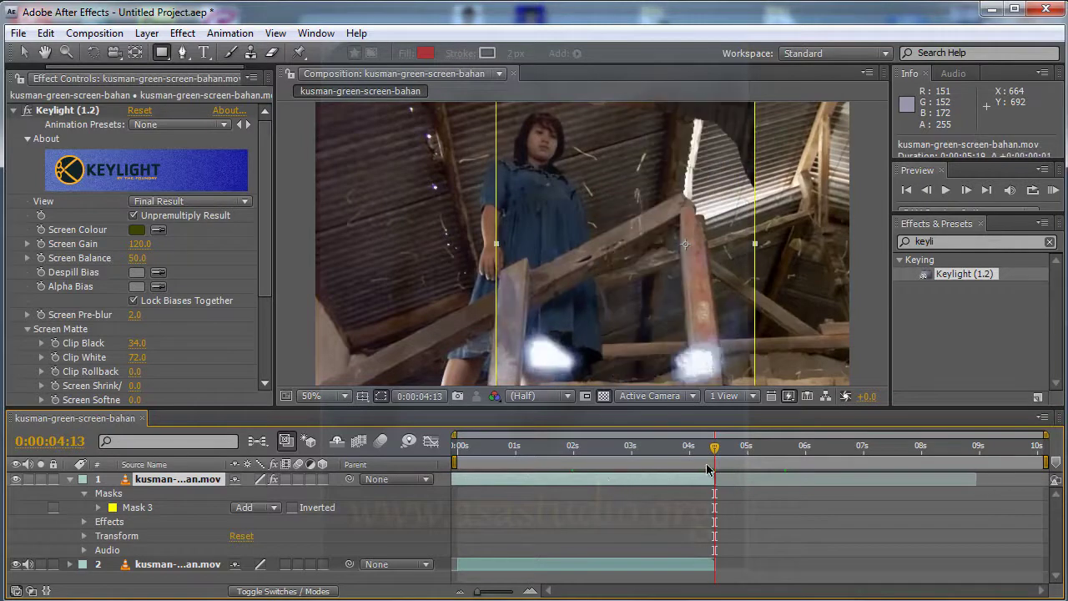
pyautogui.moveTo(716, 449); pyautogui.dragTo(599, 456)
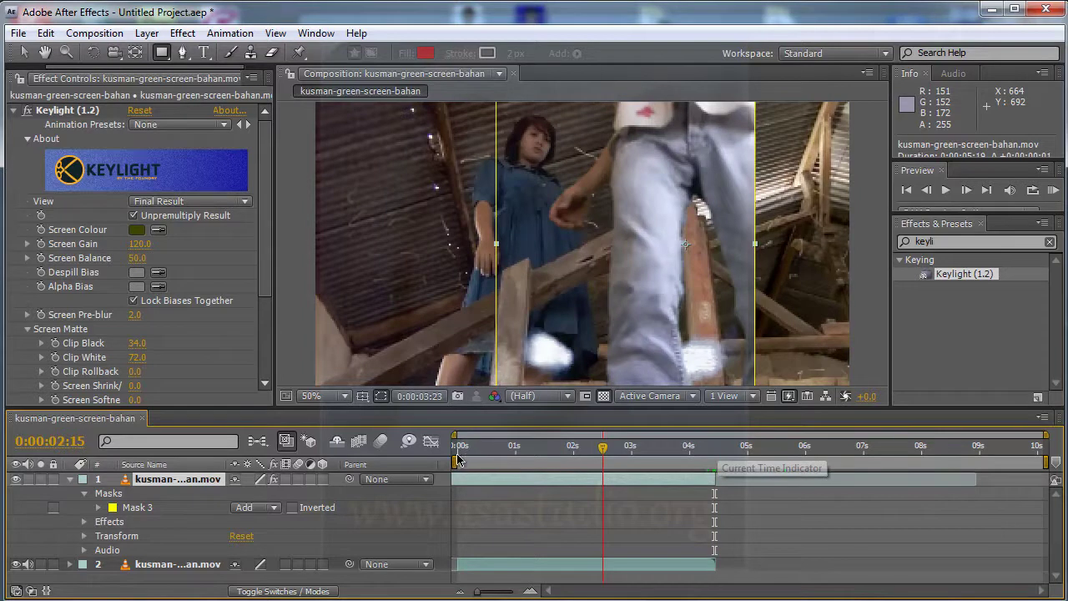
pyautogui.click(517, 450)
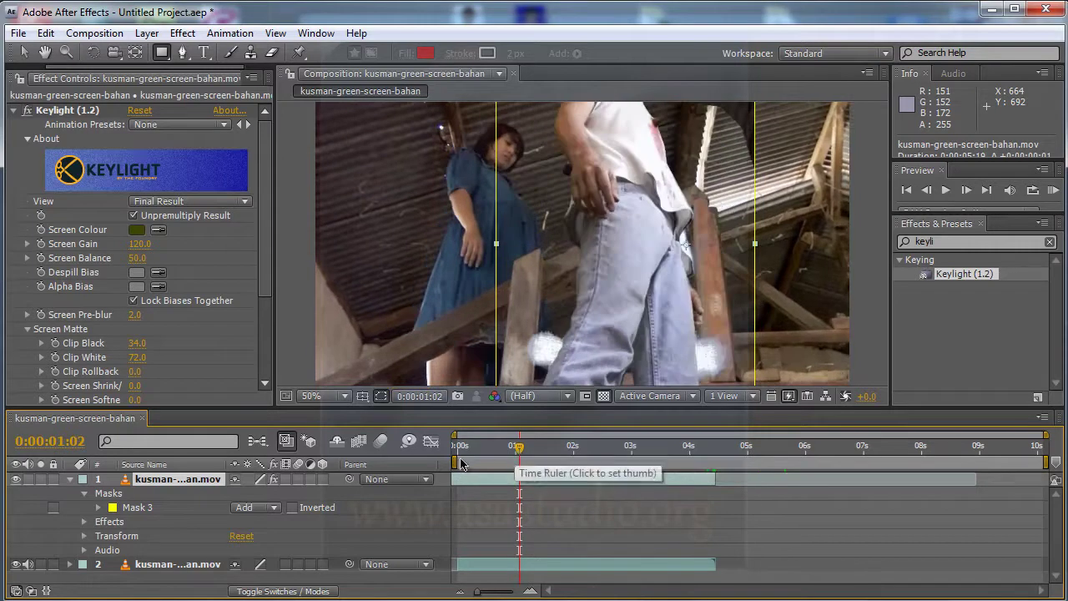
pyautogui.moveTo(459, 461); pyautogui.dragTo(516, 464)
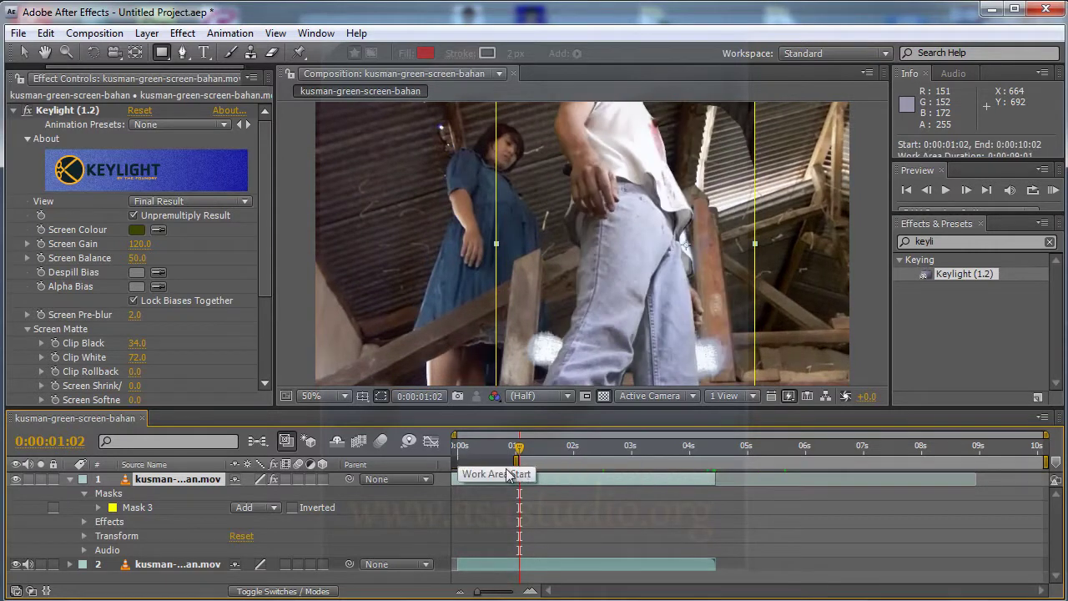
# Step: End the work area at 0:00:04:13, RAM-preview it, then scrub to about 0:00:02:10
pyautogui.click(715, 451)
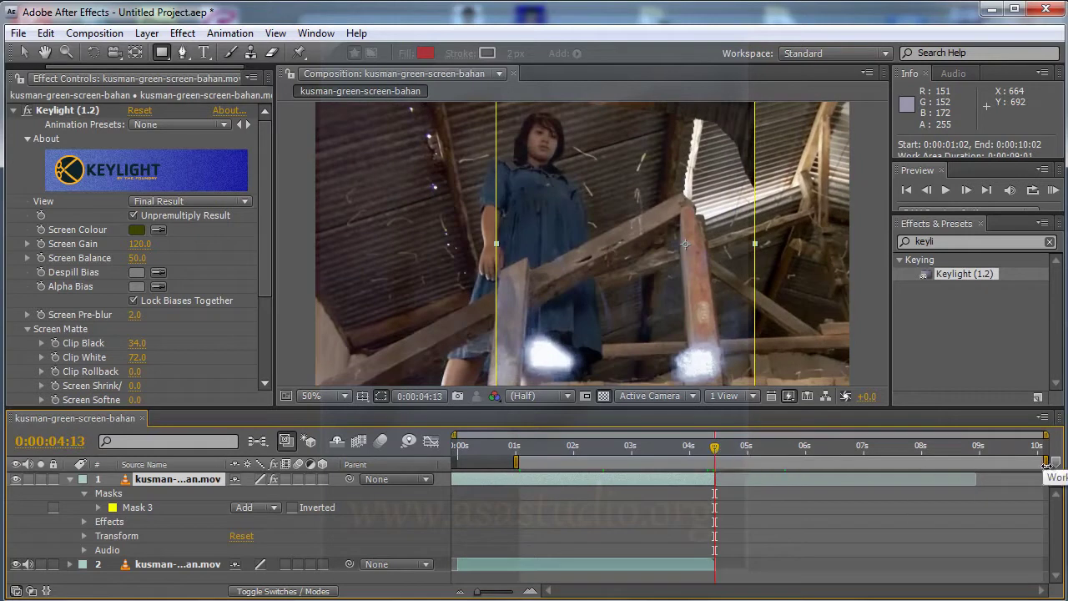
pyautogui.moveTo(1048, 465); pyautogui.dragTo(718, 464)
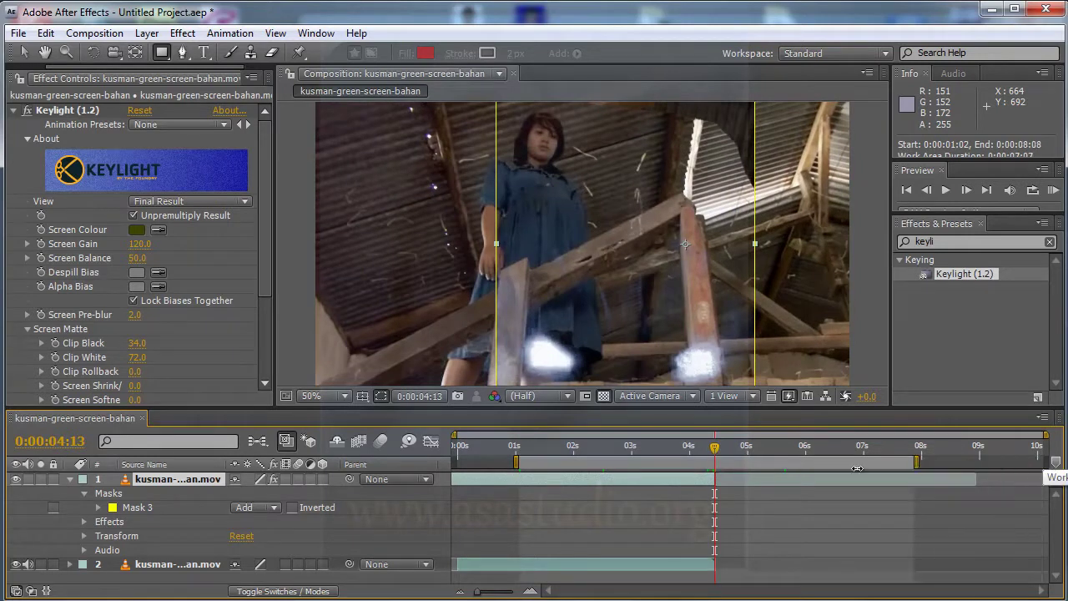
pyautogui.click(524, 451)
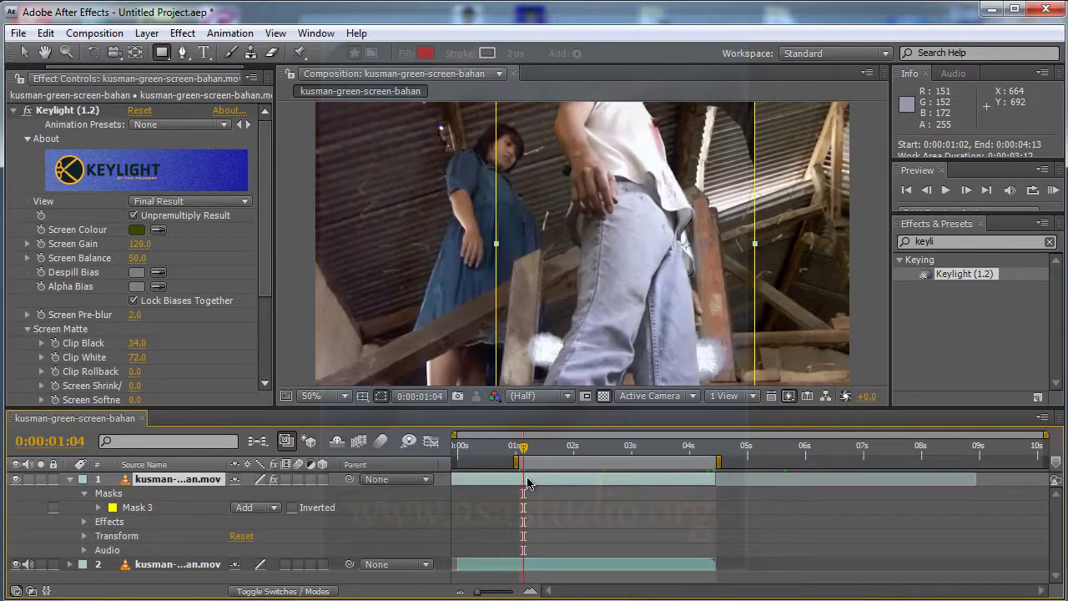
pyautogui.press('KP_0')
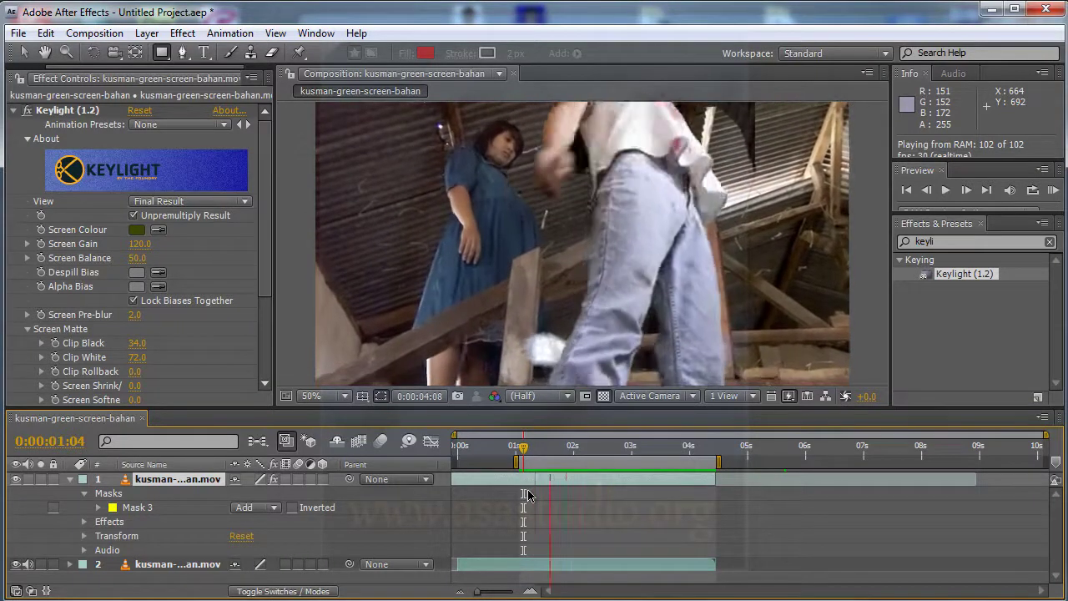
pyautogui.press('space')
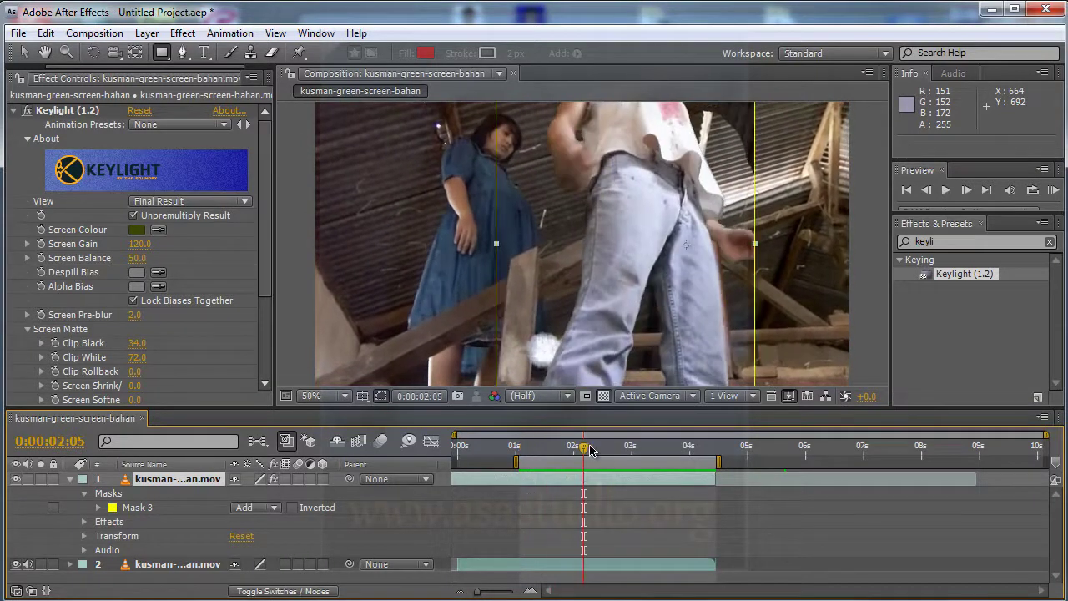
pyautogui.moveTo(587, 452); pyautogui.dragTo(603, 451)
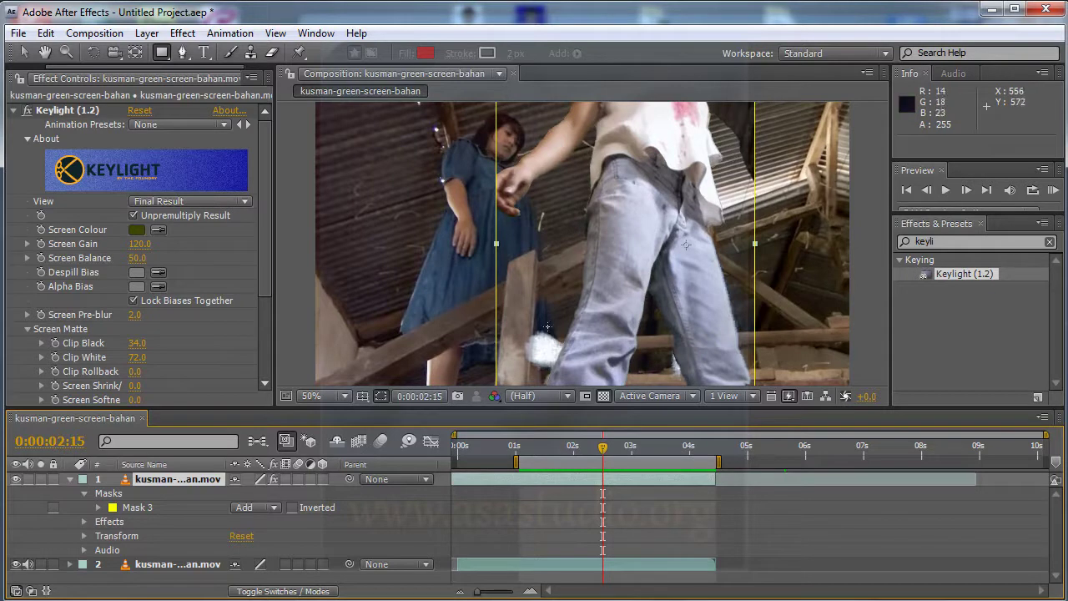
# Step: Draw a Pen-tool Mask 4 around the white spot by the man's leg and set it to Subtract
pyautogui.click(183, 52)
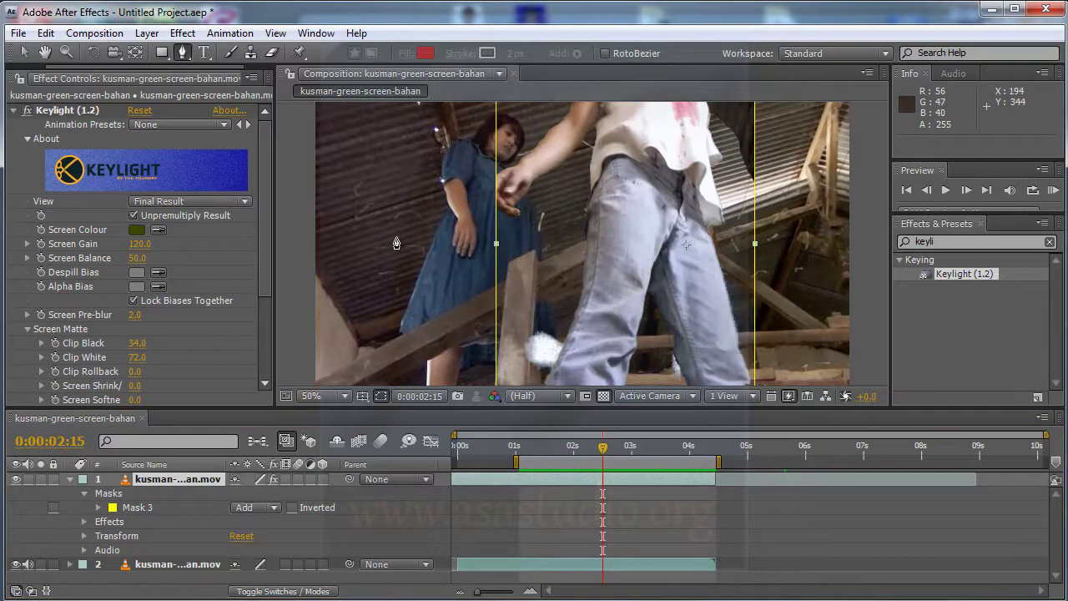
pyautogui.click(567, 335)
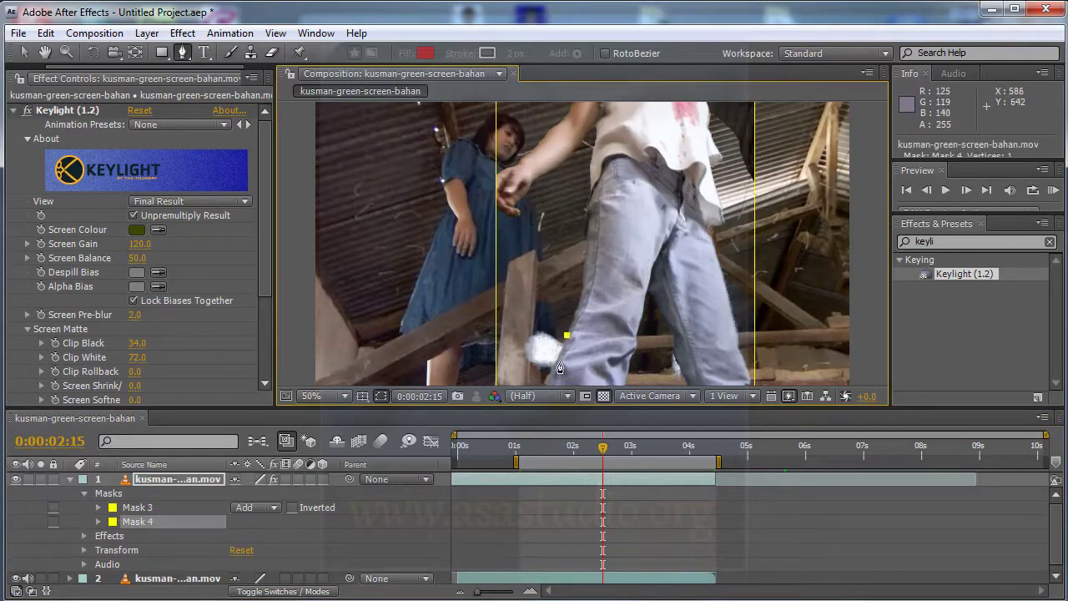
pyautogui.click(557, 365)
pyautogui.click(509, 377)
pyautogui.click(506, 321)
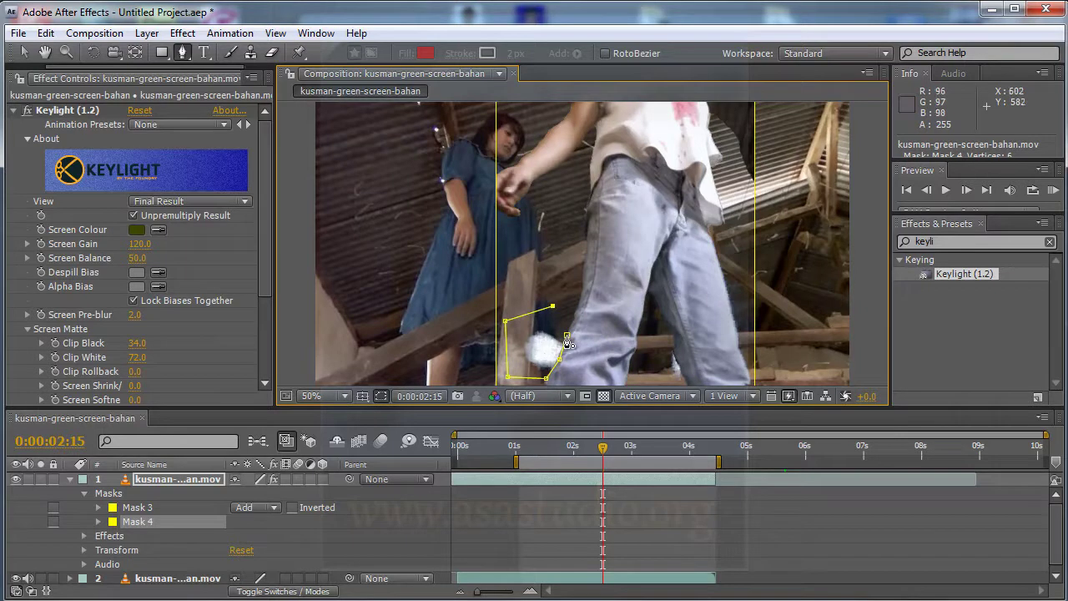
pyautogui.click(567, 337)
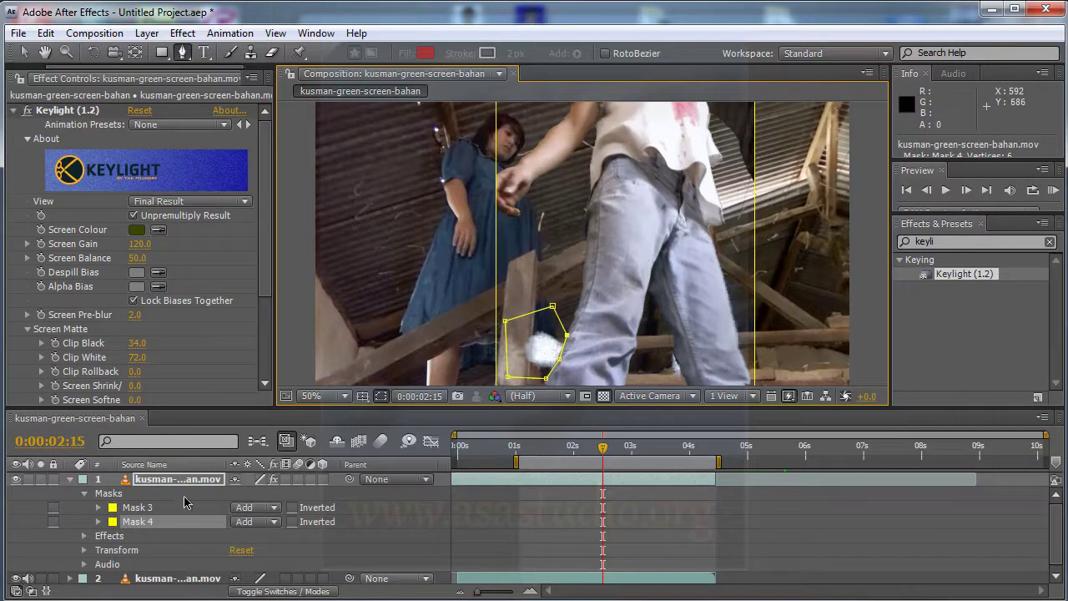
pyautogui.click(276, 522)
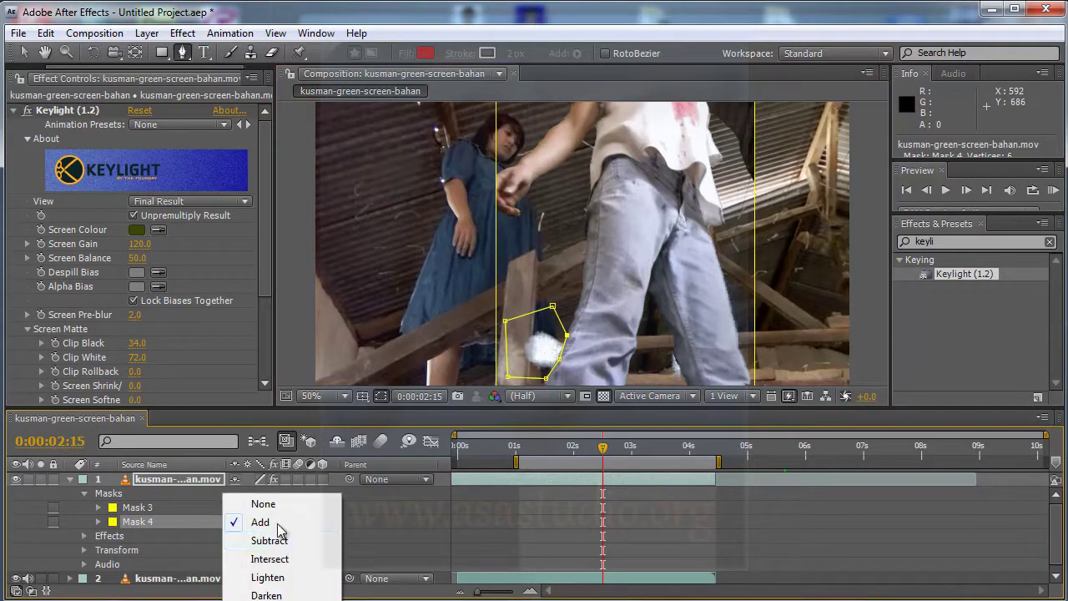
pyautogui.click(269, 470)
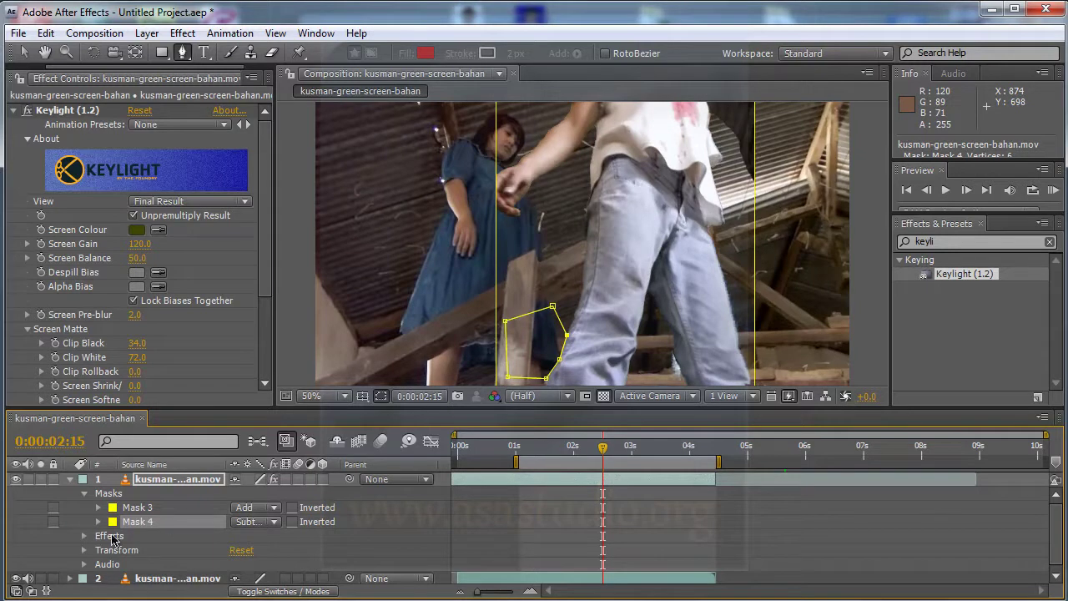
# Step: Enable Mask 4 Mask Path keyframes and nudge the mask right and up at 0:00:02:21
pyautogui.click(99, 522)
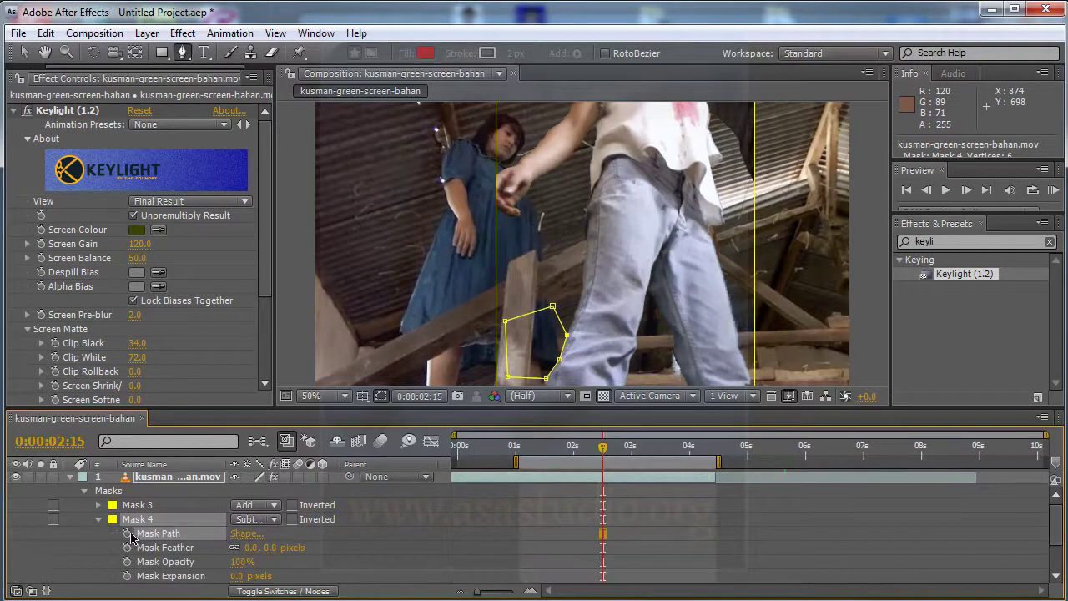
pyautogui.click(127, 535)
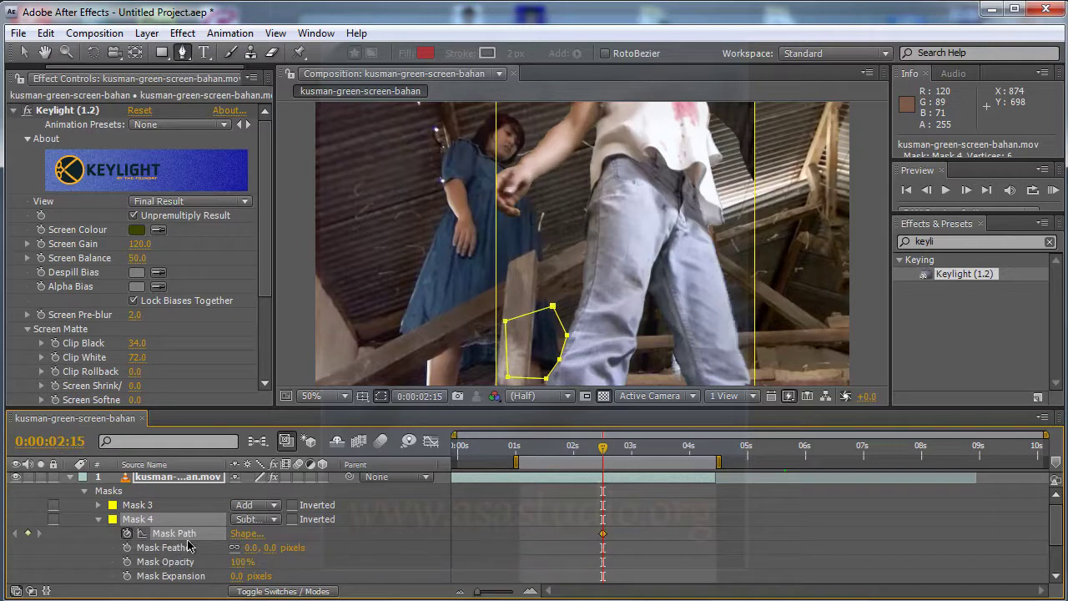
pyautogui.click(615, 456)
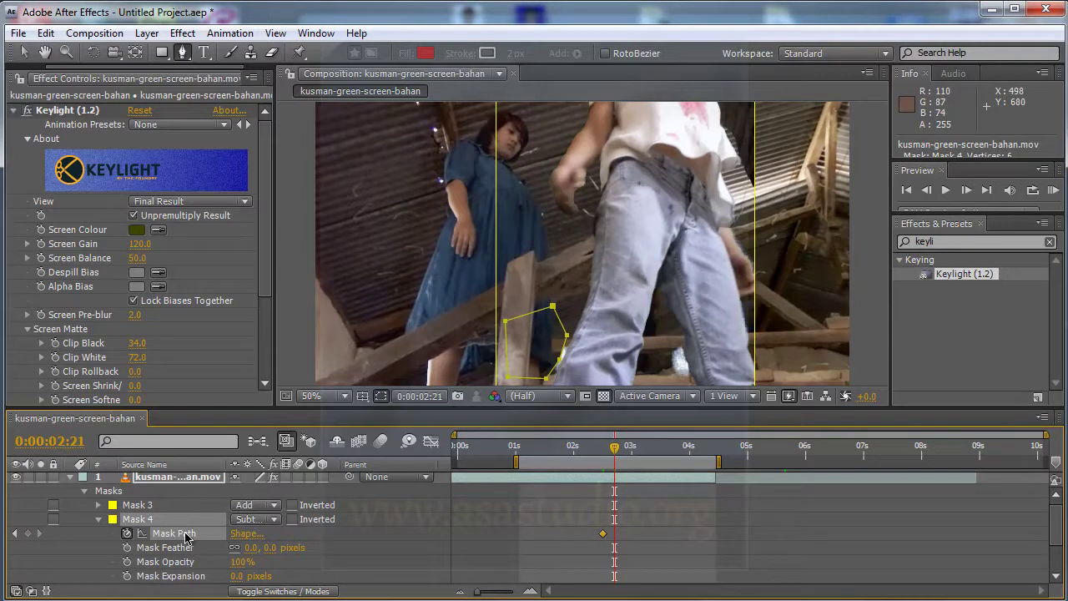
pyautogui.press('Right')
pyautogui.press('Right')
pyautogui.press('Right')
pyautogui.press('Right')
pyautogui.press('Up')
pyautogui.press('Right')
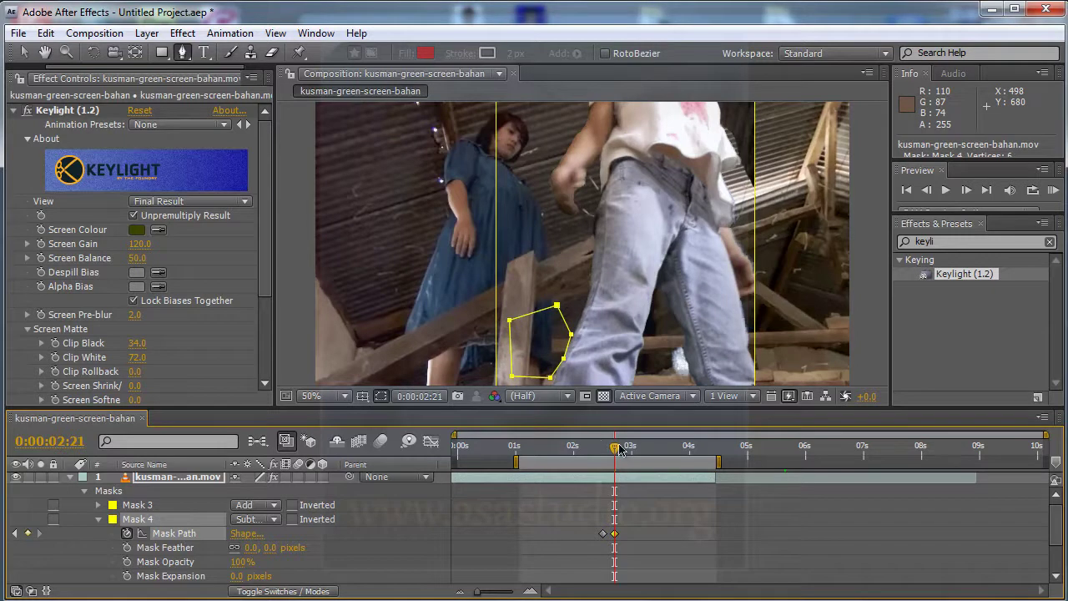
# Step: Add Mask 4 path keyframes at 0:00:02:28 and 0:00:03:08, shifting it to follow the spot
pyautogui.click(628, 452)
pyautogui.press('Right')
pyautogui.press('Right')
pyautogui.press('Right')
pyautogui.press('Right')
pyautogui.press('Right')
pyautogui.press('Right')
pyautogui.press('Right')
pyautogui.press('Right')
pyautogui.press('Right')
pyautogui.press('Right')
pyautogui.press('Right')
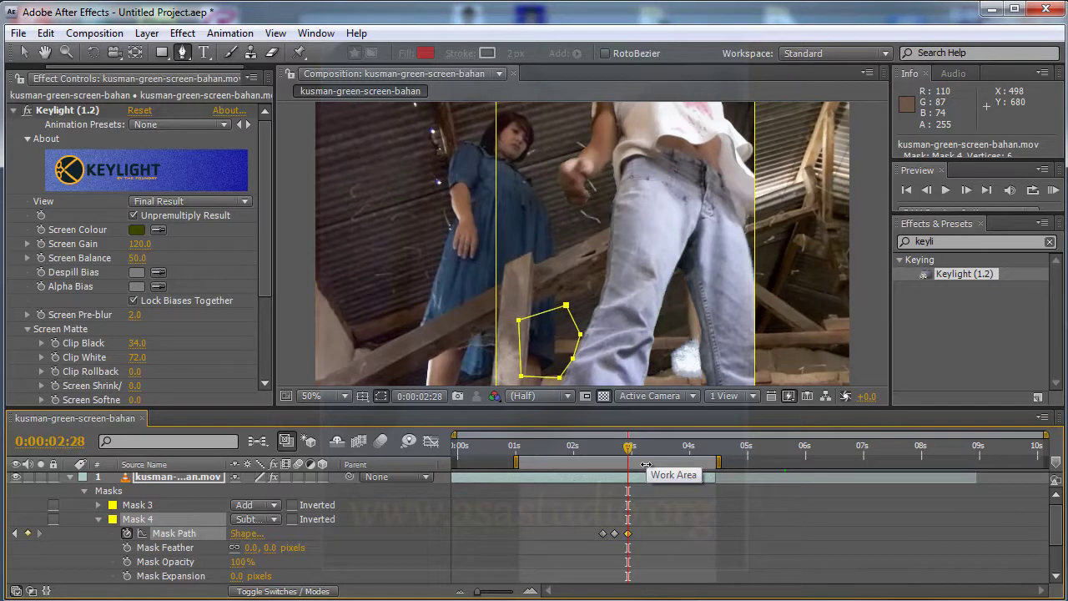
pyautogui.press('Down')
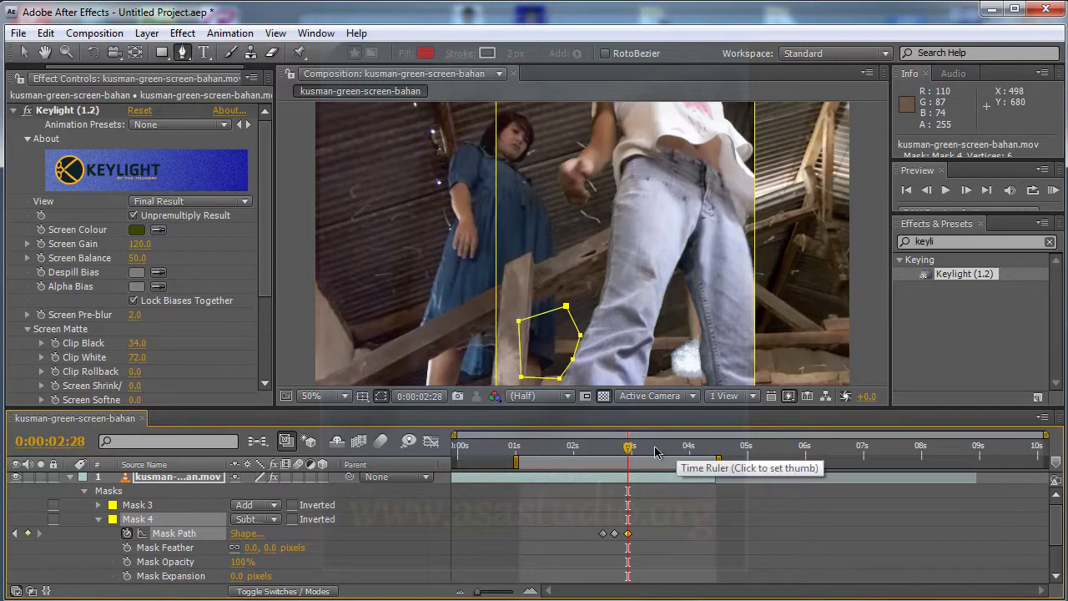
pyautogui.click(646, 453)
pyautogui.press('Right')
pyautogui.press('Right')
pyautogui.press('Right')
pyautogui.press('Right')
# Step: Check frames 0:00:03:17 through 0:00:04:11, then shift the mask left at 0:00:02:06
pyautogui.click(664, 452)
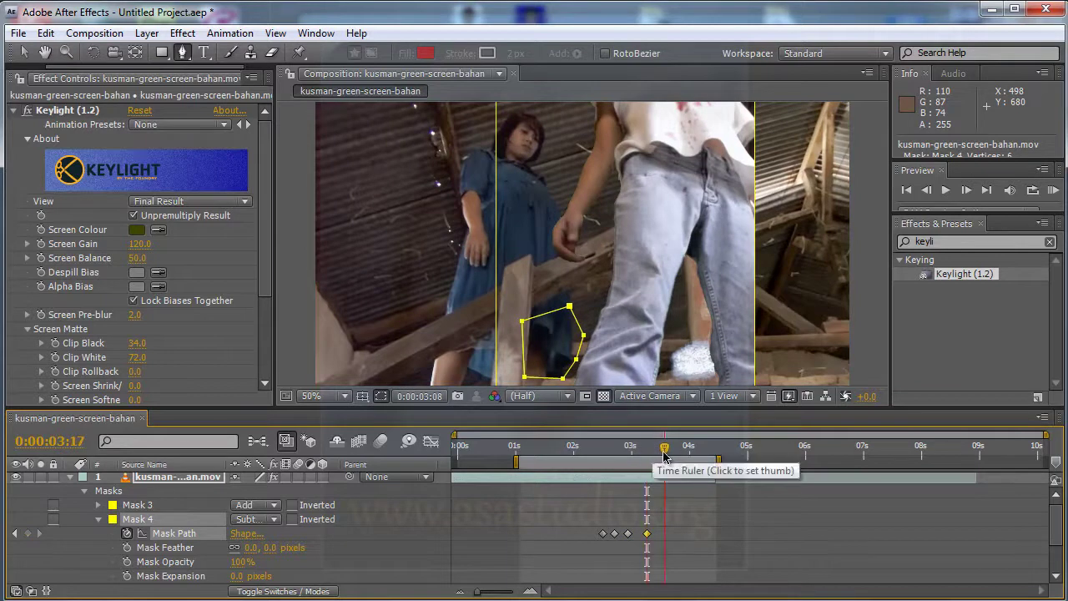
pyautogui.click(683, 452)
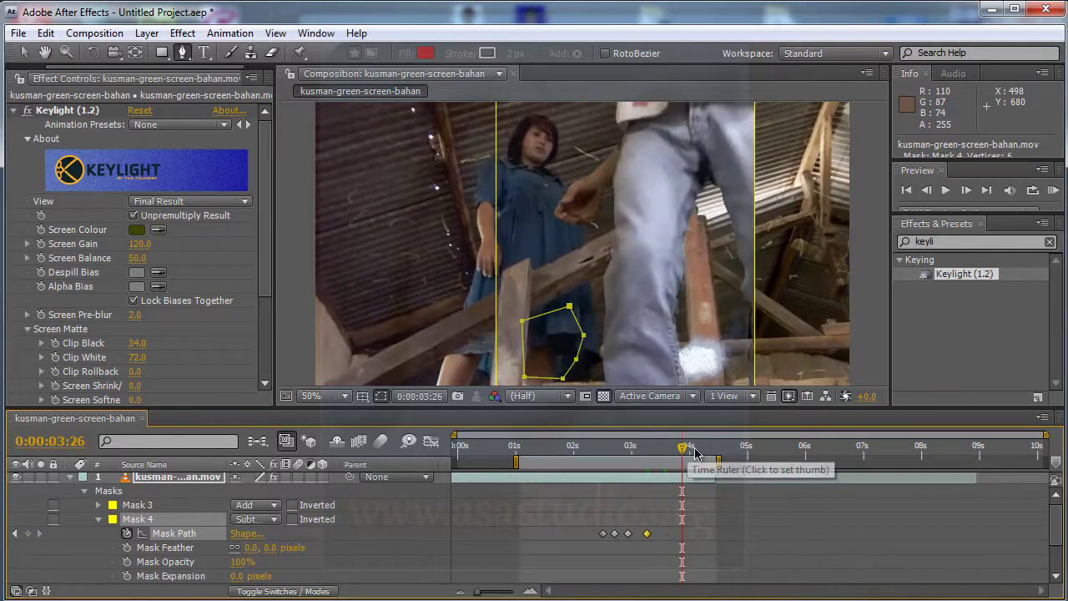
pyautogui.click(697, 452)
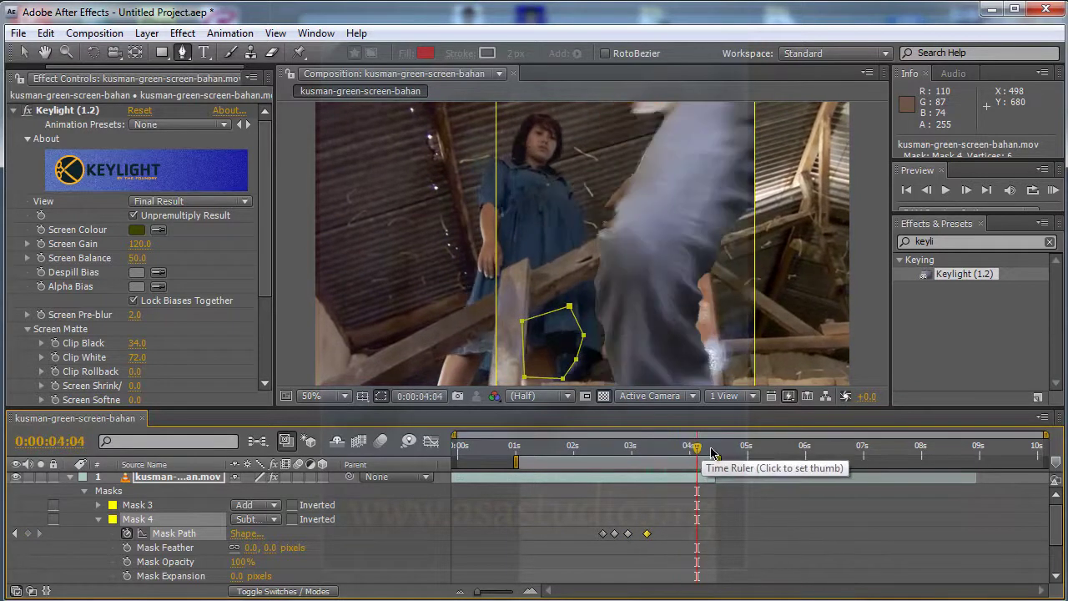
pyautogui.click(711, 452)
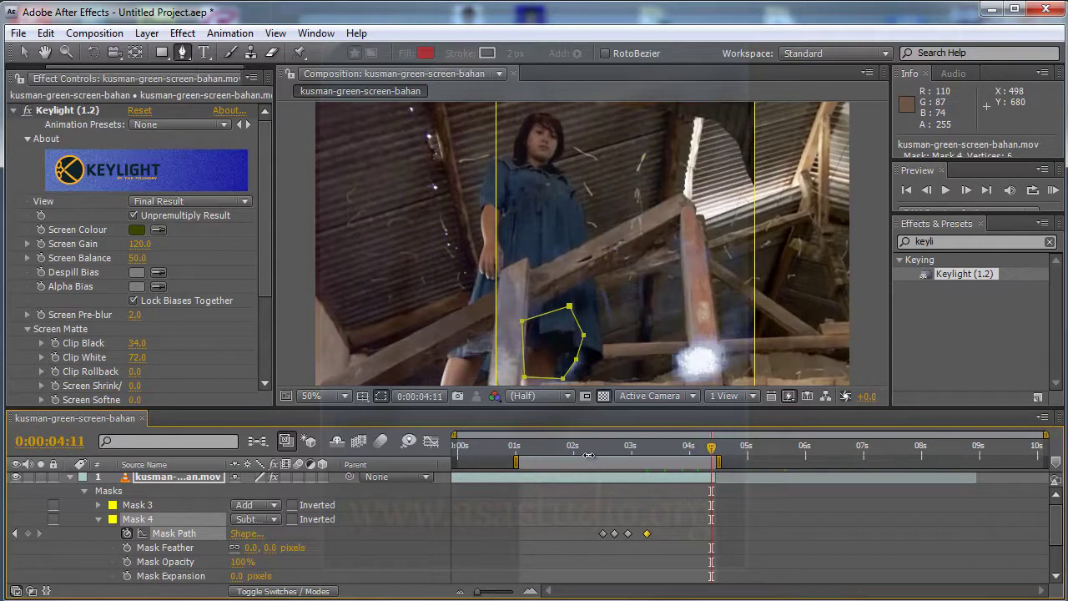
pyautogui.click(587, 451)
pyautogui.press('Left')
pyautogui.press('Left')
pyautogui.press('Left')
pyautogui.press('Left')
pyautogui.press('Left')
pyautogui.press('Left')
pyautogui.press('Left')
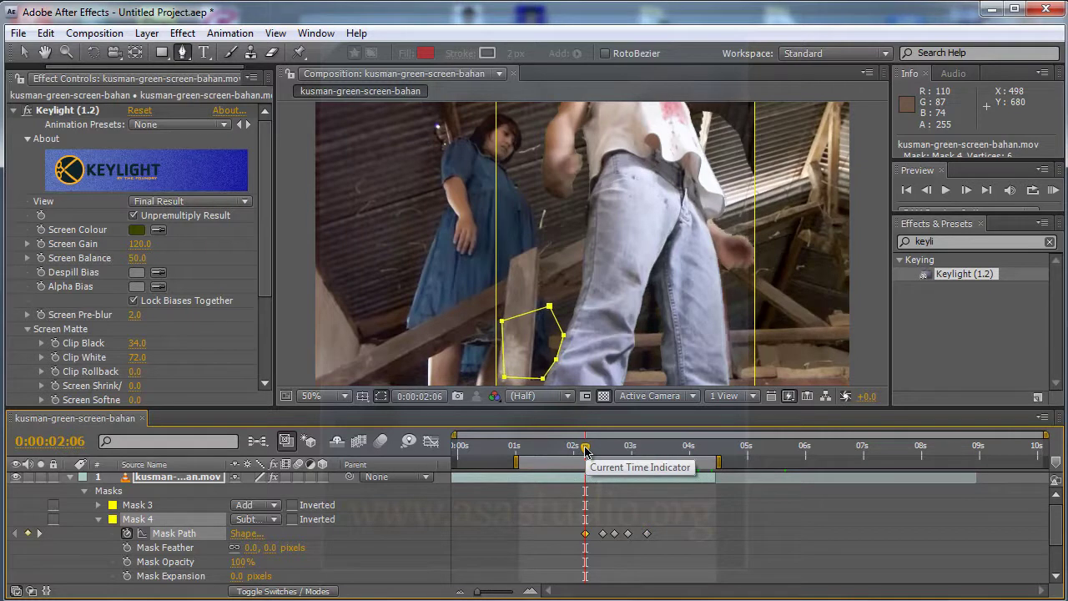
# Step: Nudge Mask 4 into place at 0:00:01:24 and 0:00:01:13 to add path keyframes
pyautogui.moveTo(585, 451); pyautogui.dragTo(562, 451)
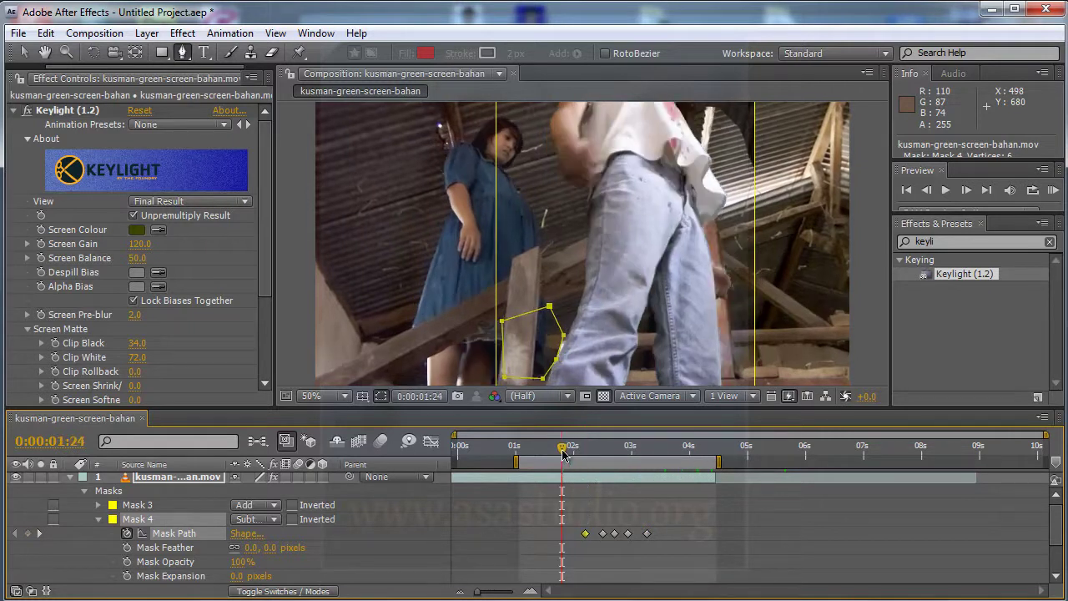
pyautogui.press('Up')
pyautogui.press('Up')
pyautogui.press('Up')
pyautogui.press('Up')
pyautogui.press('Right')
pyautogui.press('Right')
pyautogui.press('Right')
pyautogui.press('Right')
pyautogui.press('Right')
pyautogui.press('Up')
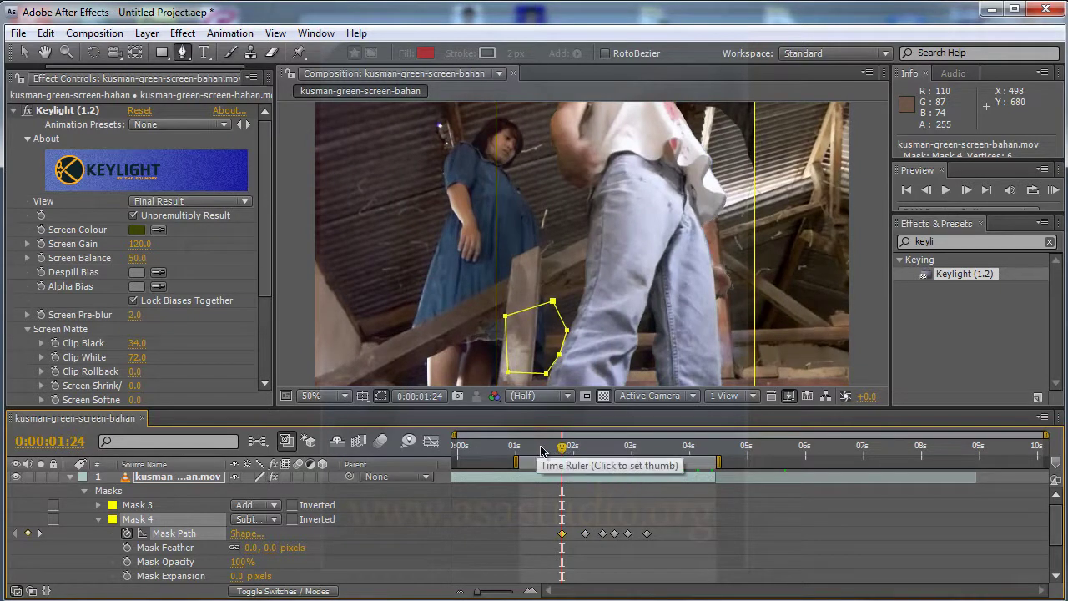
pyautogui.click(541, 450)
pyautogui.press('Right')
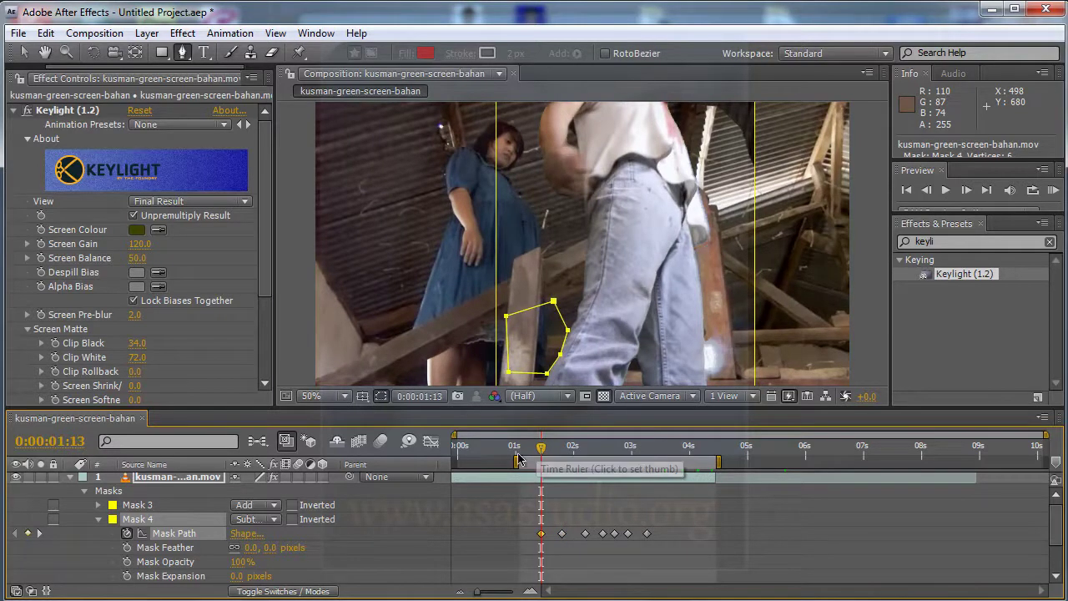
# Step: Add Mask 4 path keyframes at 0:00:01:07 and around 0:00:01:02 with arrow-key nudges
pyautogui.click(529, 454)
pyautogui.press('Up')
pyautogui.press('Up')
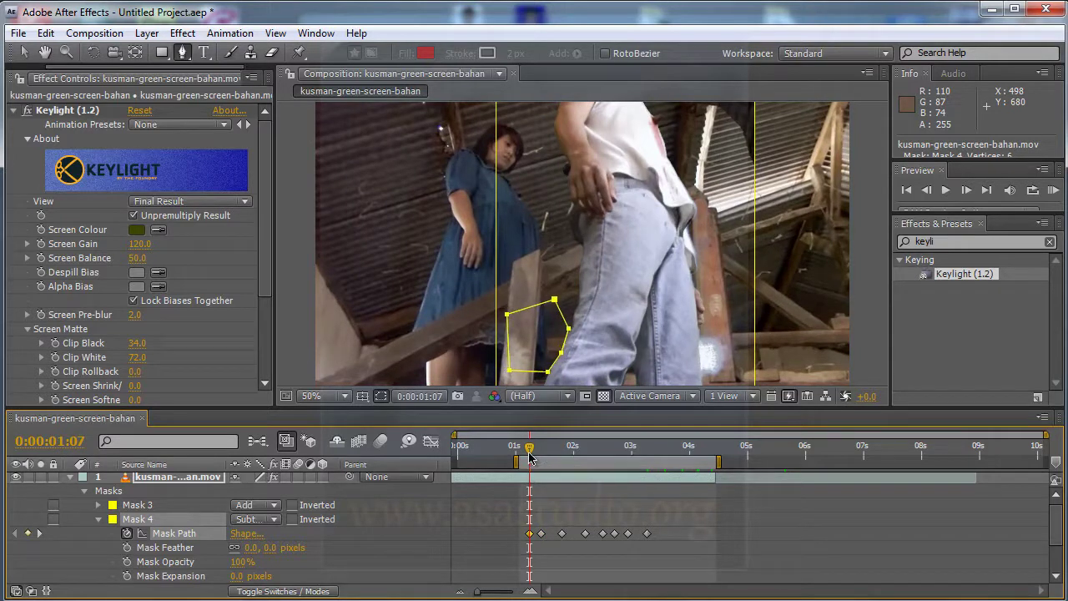
pyautogui.moveTo(532, 453); pyautogui.dragTo(516, 454)
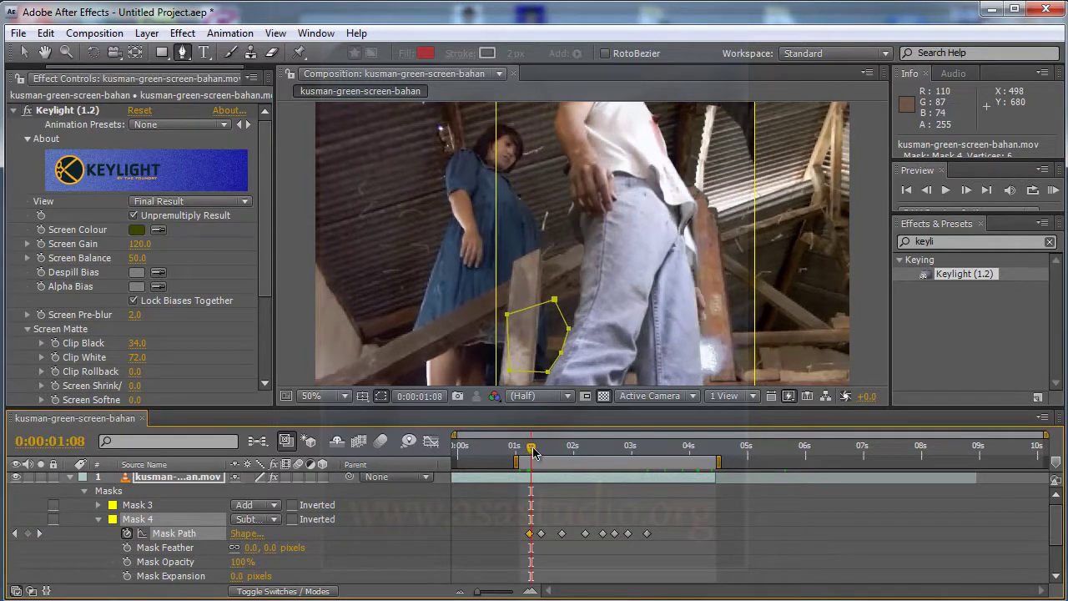
pyautogui.moveTo(532, 453)
pyautogui.mouseDown()
pyautogui.moveTo(504, 454)
pyautogui.moveTo(518, 451)
pyautogui.mouseUp()
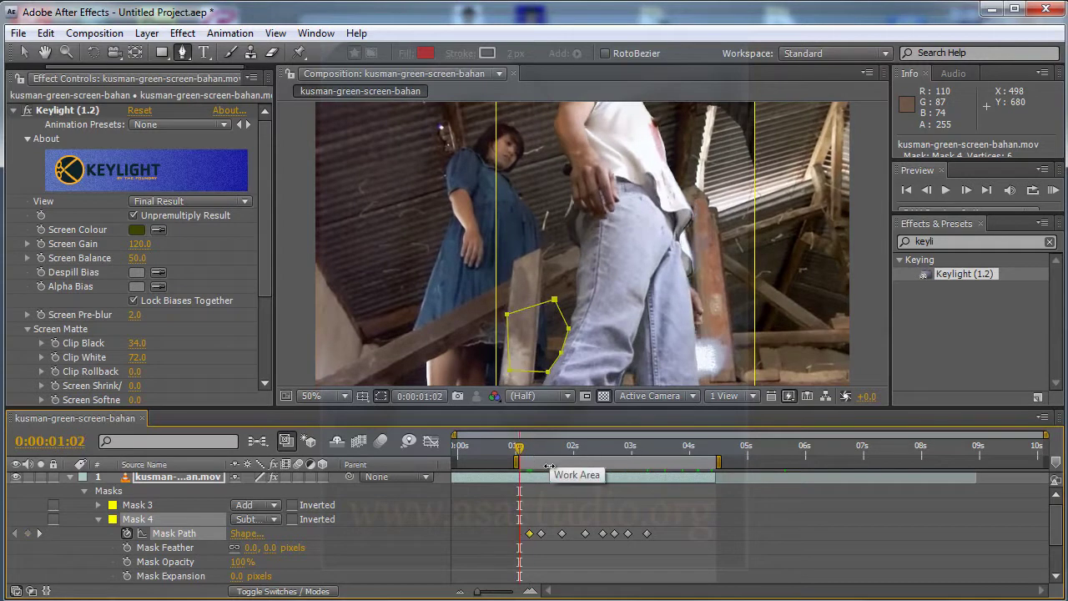
pyautogui.press('Up')
pyautogui.press('Left')
pyautogui.press('Left')
pyautogui.press('Left')
pyautogui.press('Left')
pyautogui.press('Left')
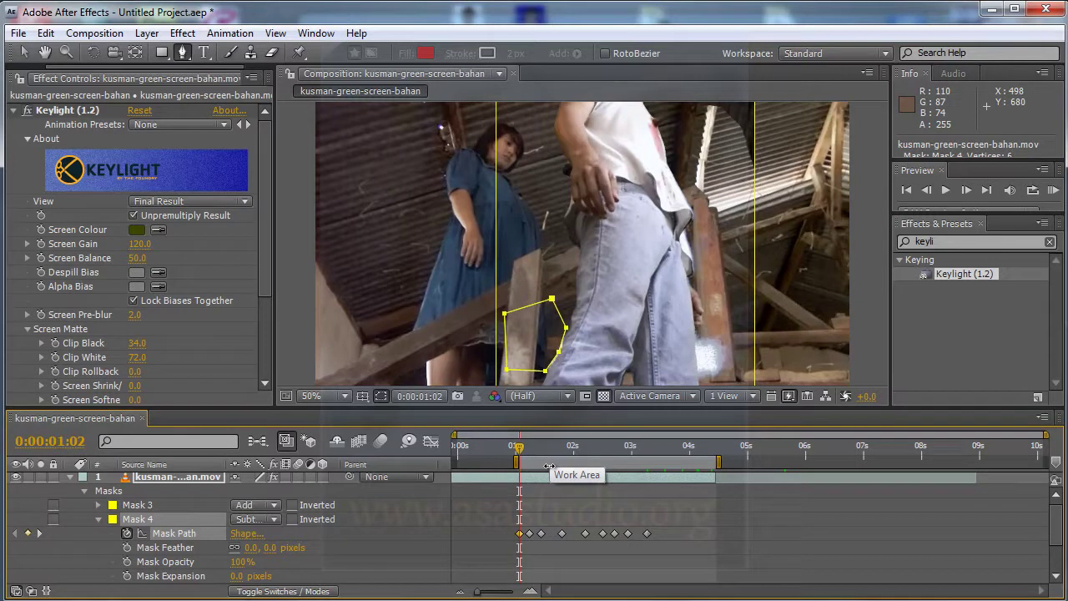
pyautogui.press('Right')
pyautogui.press('Right')
pyautogui.press('Right')
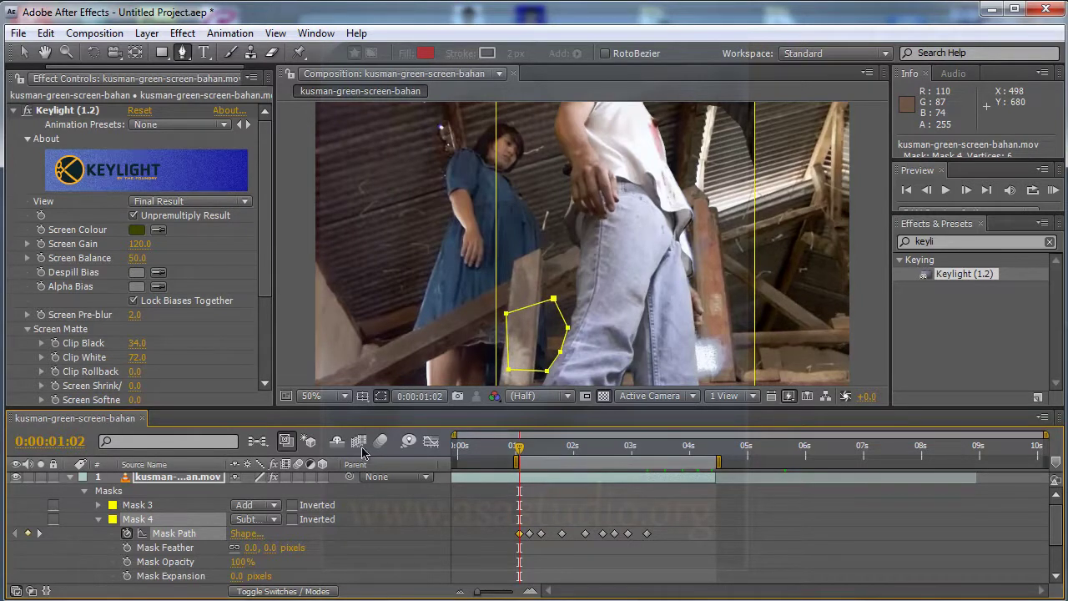
# Step: Hide the mask outlines and turn off the keyed man layer's visibility
pyautogui.click(384, 398)
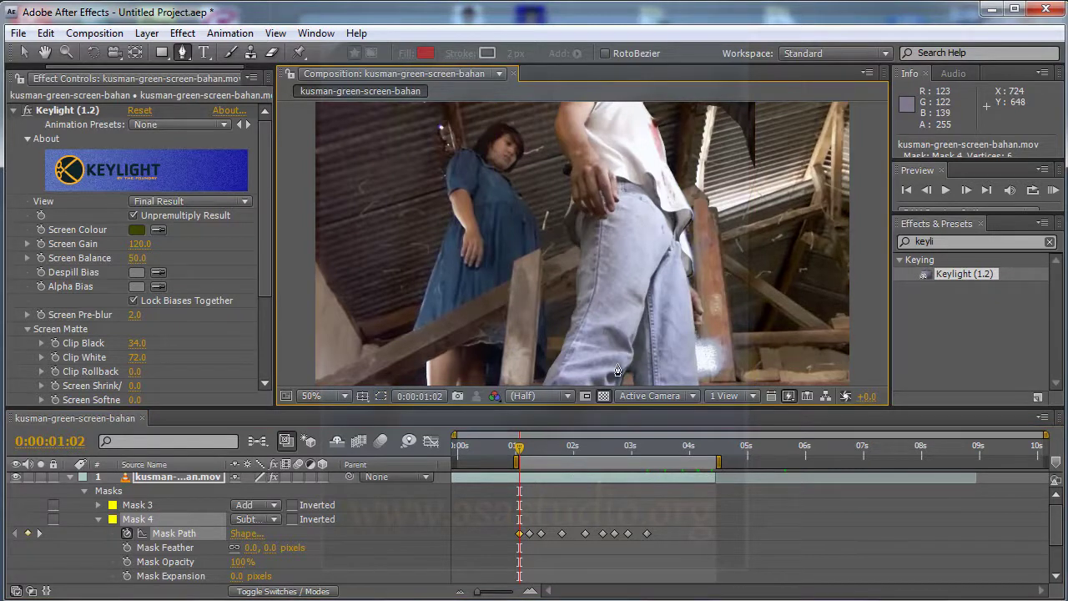
pyautogui.click(16, 479)
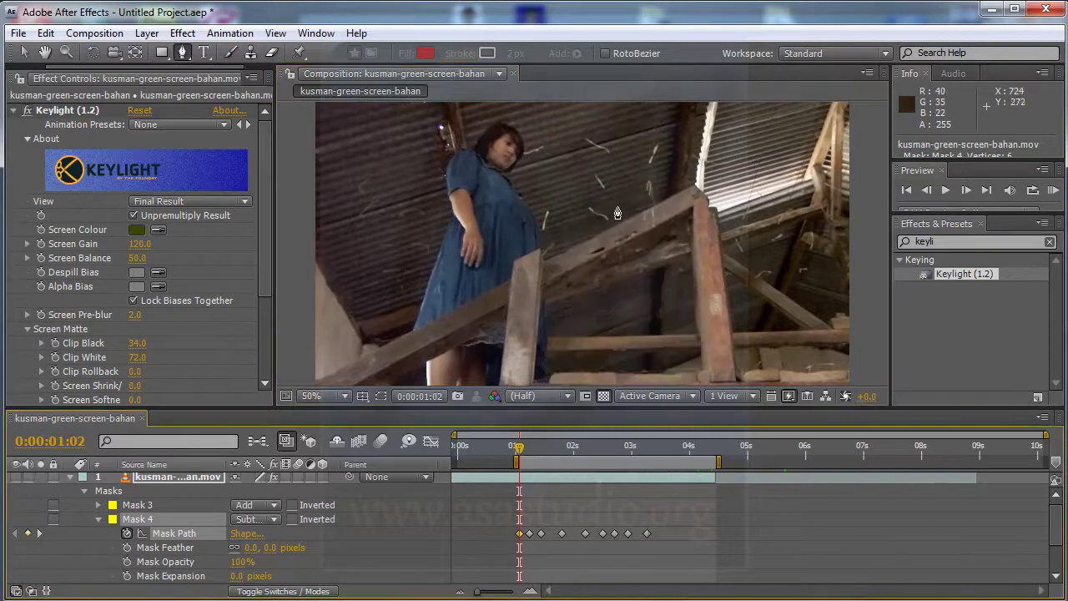